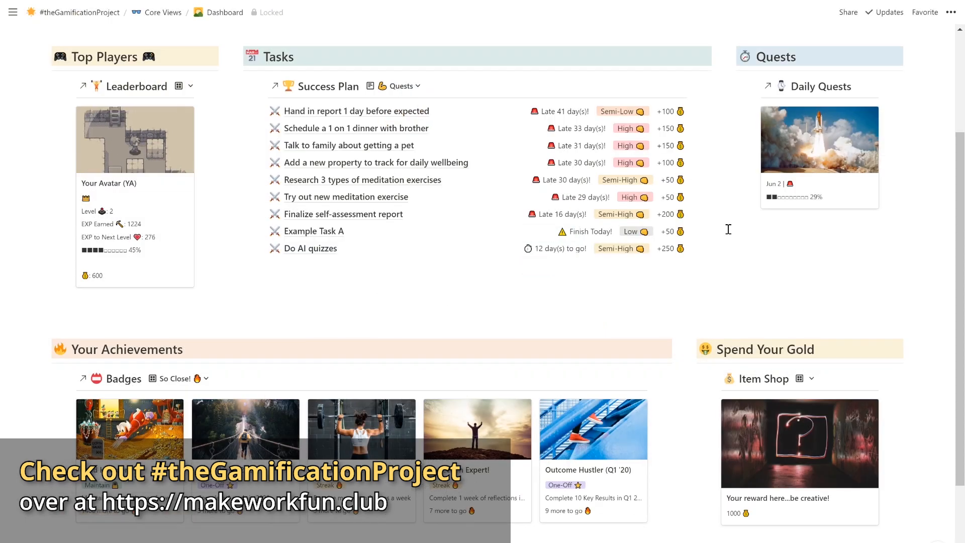
Open the Jun 2 daily quest and mark habits including Today's 5, Exercise, Write and Music Practice as done
left_click(795, 200)
left_click(524, 448)
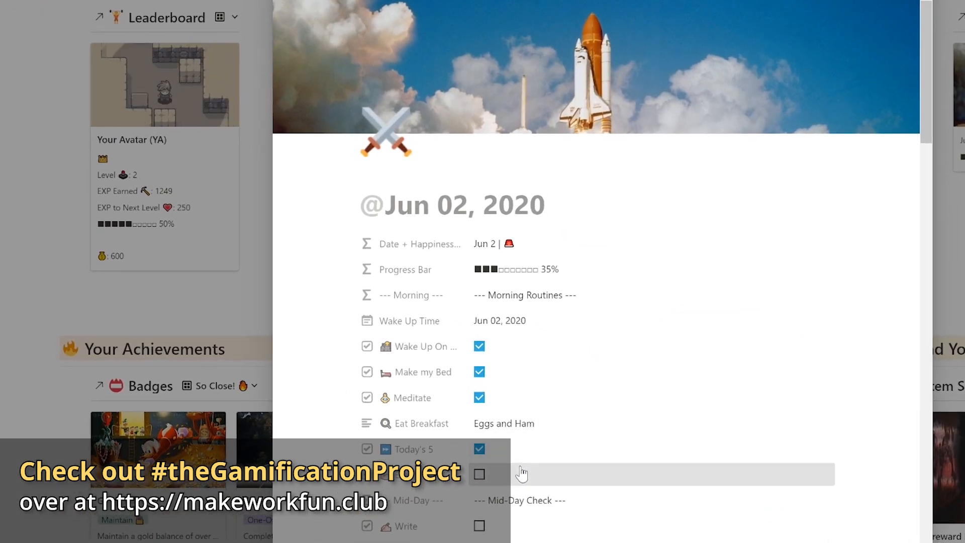
left_click(521, 473)
left_click(512, 526)
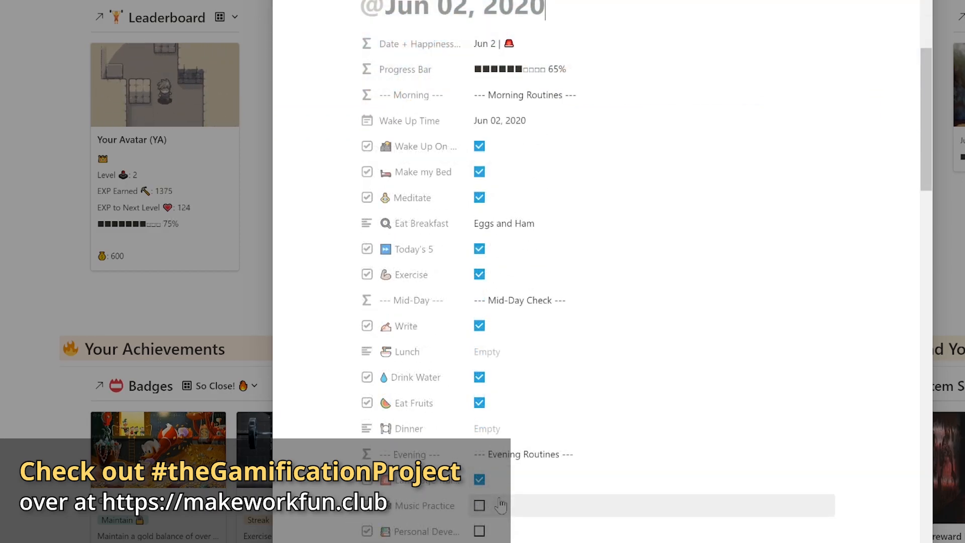
left_click(501, 505)
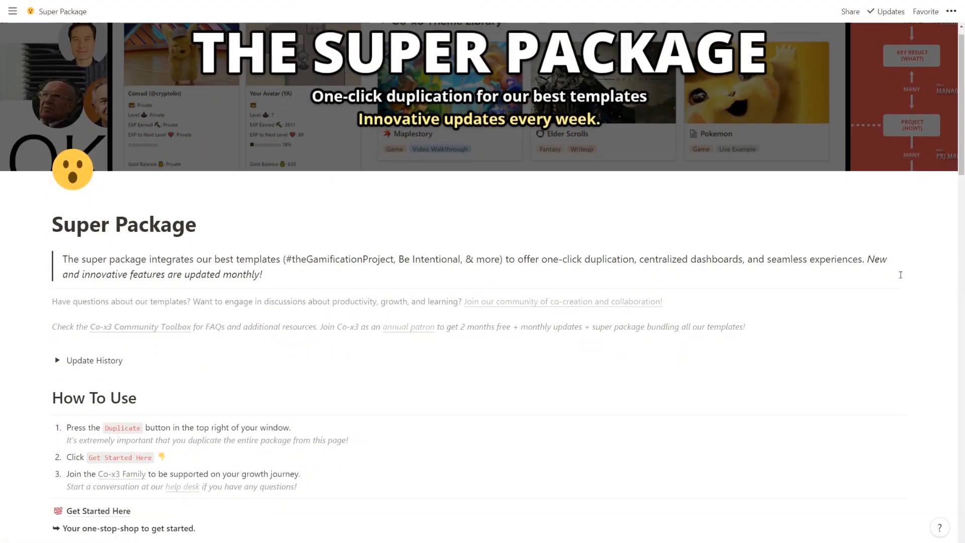
Open the Build-Your-Own Dashboard page listed under One Page Designs in the Super Package
scroll(900, 275, "down", 4)
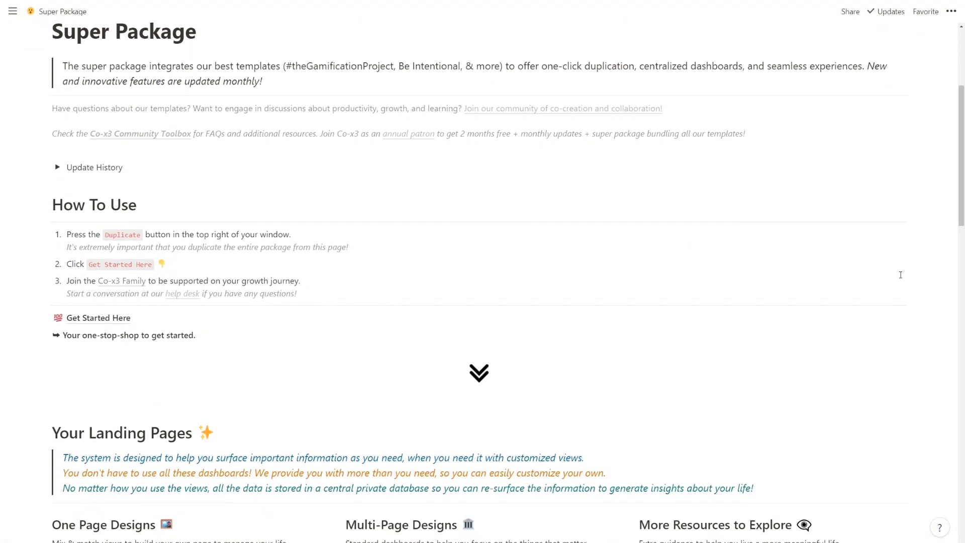
scroll(900, 275, "down", 4)
scroll(900, 275, "down", 3)
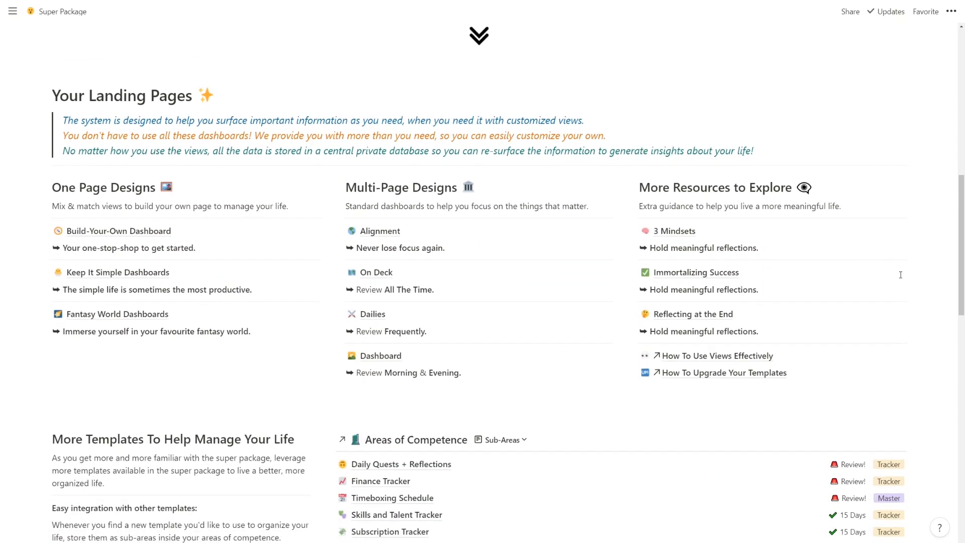
left_click(208, 230)
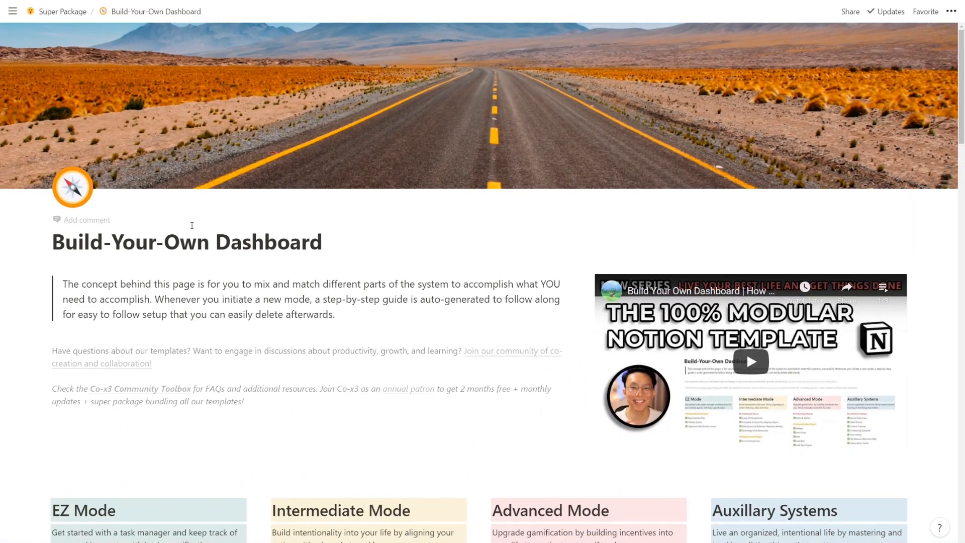
Generate the Complete Success Plan in the dashboard's Intermediate Mode section, below Areas of Competence
scroll(191, 225, "down", 5)
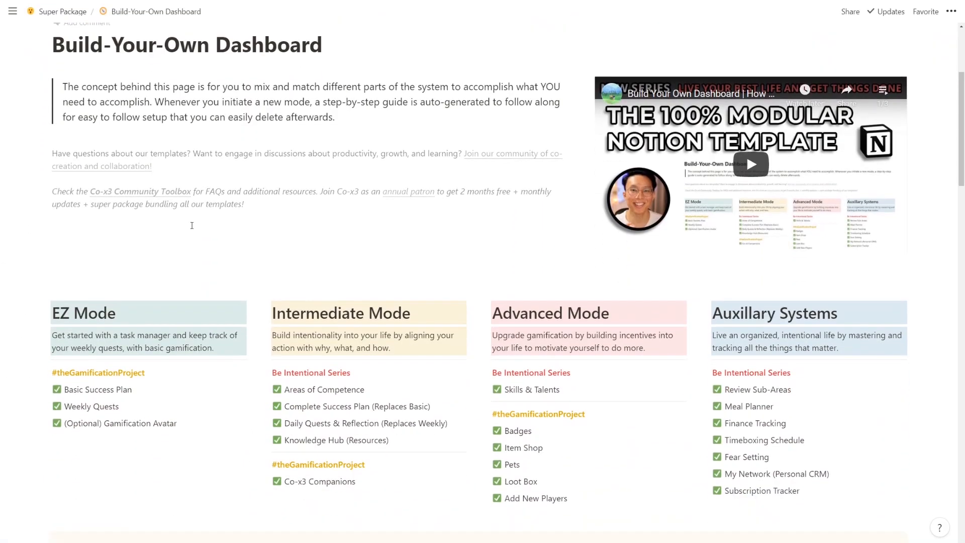
scroll(192, 225, "down", 3)
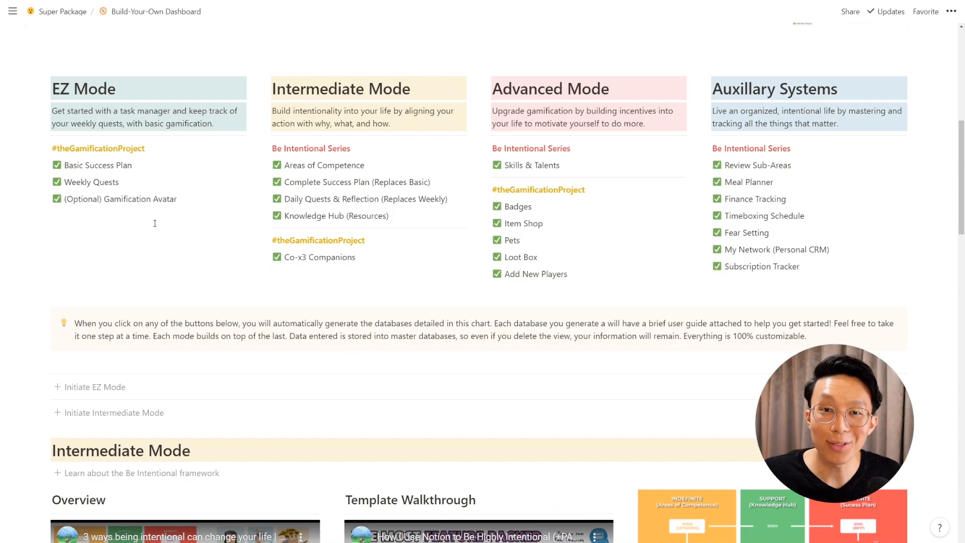
scroll(155, 223, "down", 9)
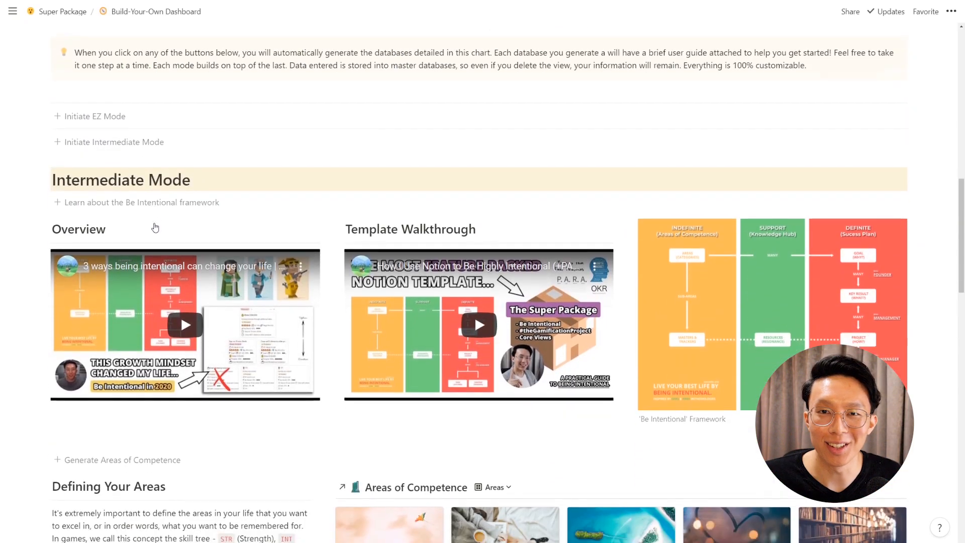
scroll(155, 227, "down", 5)
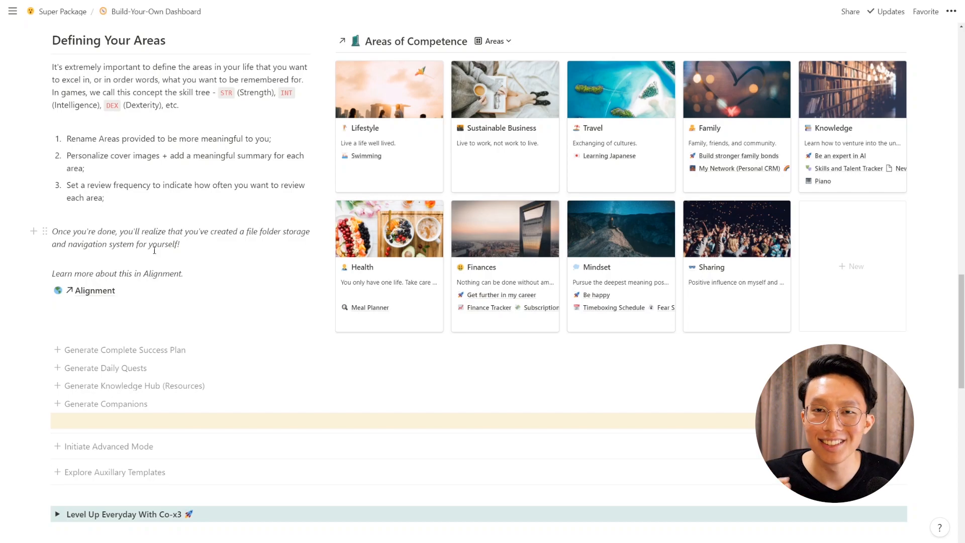
left_click(128, 350)
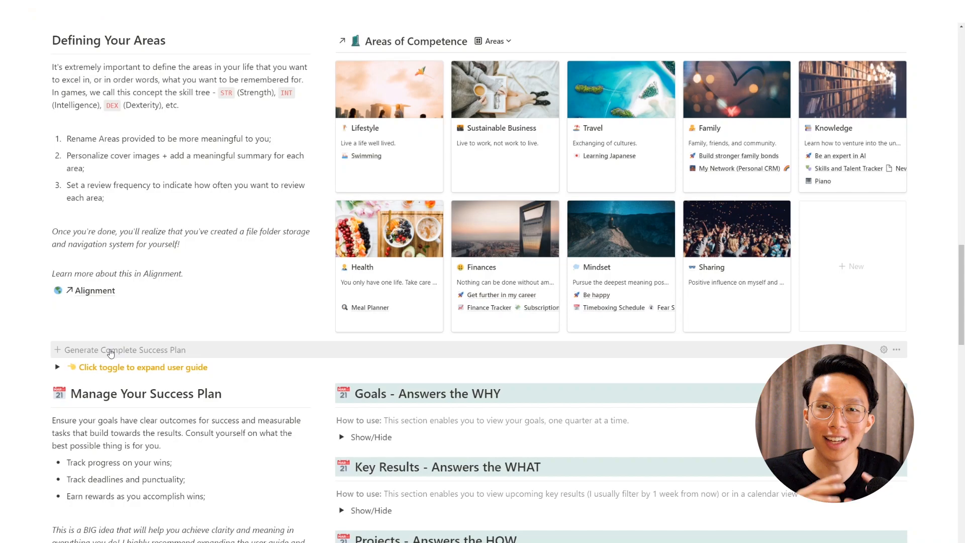
Expand the Show/Hide toggles of the success plan's Goals, Key Results, Projects and Tasks sections
scroll(111, 353, "down", 4)
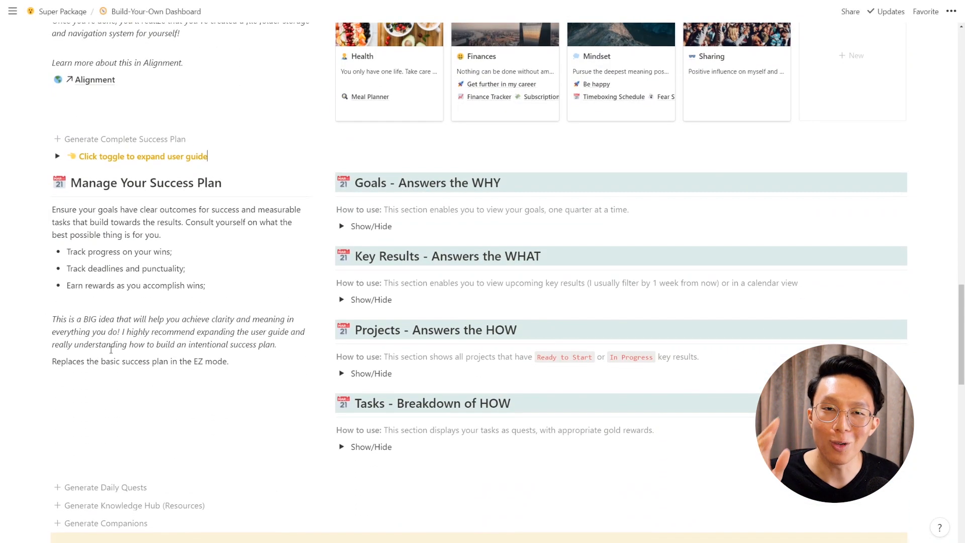
scroll(111, 350, "down", 2)
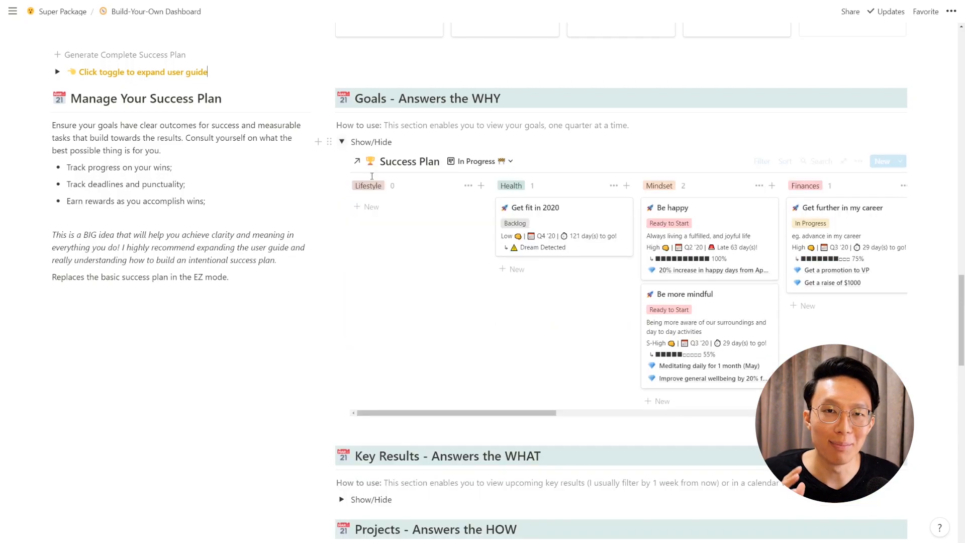
scroll(366, 282, "down", 3)
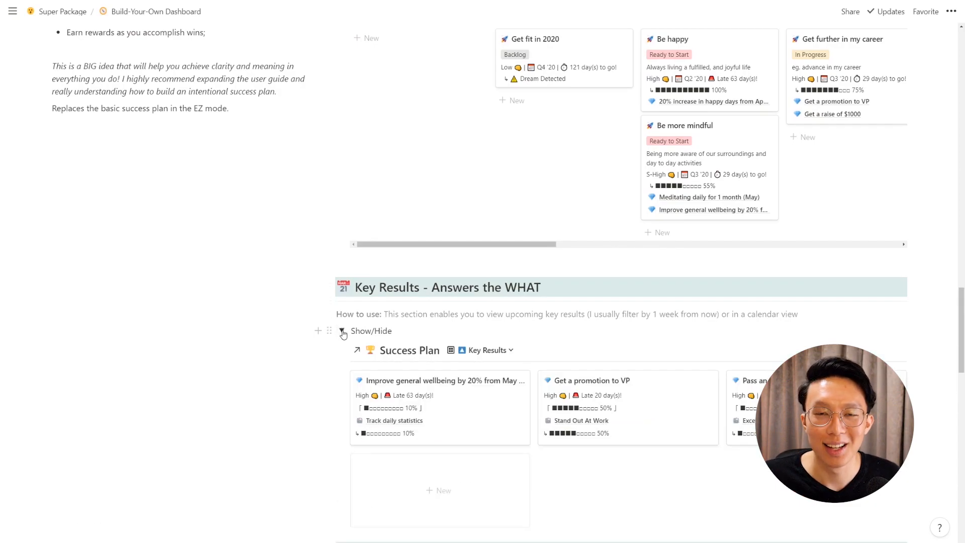
scroll(344, 334, "down", 5)
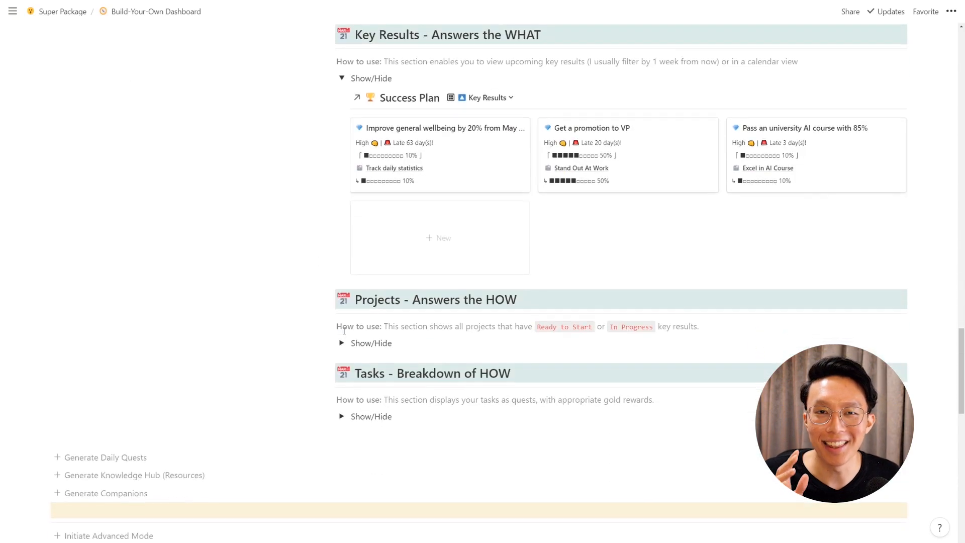
left_click(342, 344)
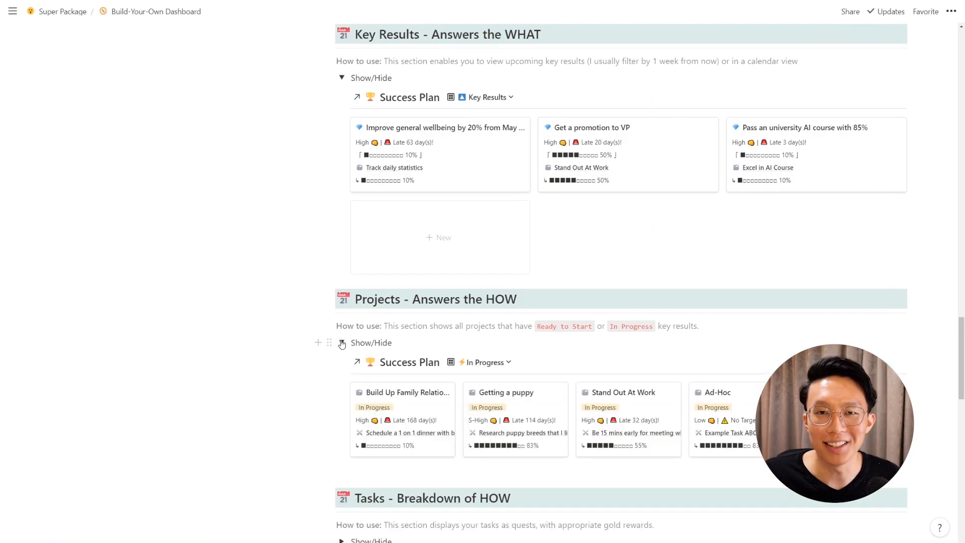
scroll(341, 344, "down", 3)
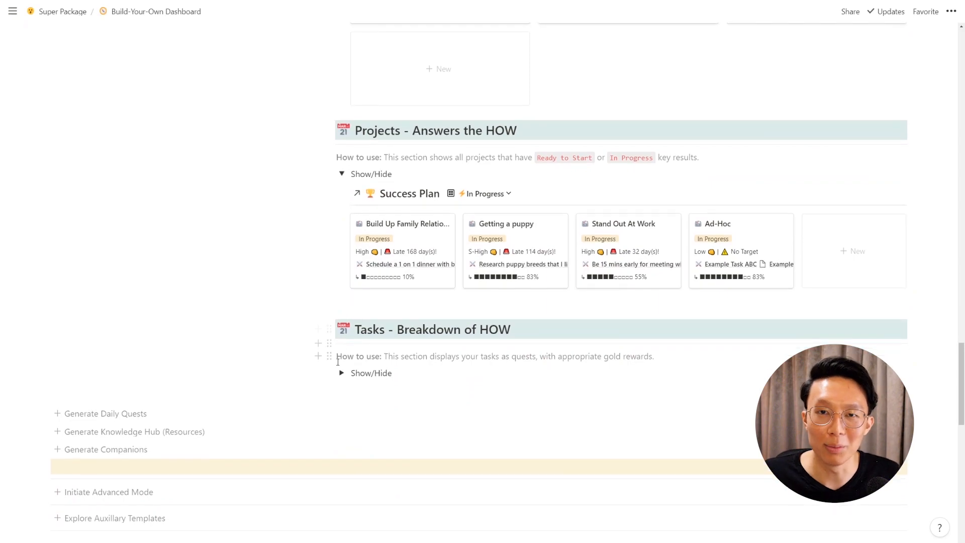
left_click(342, 374)
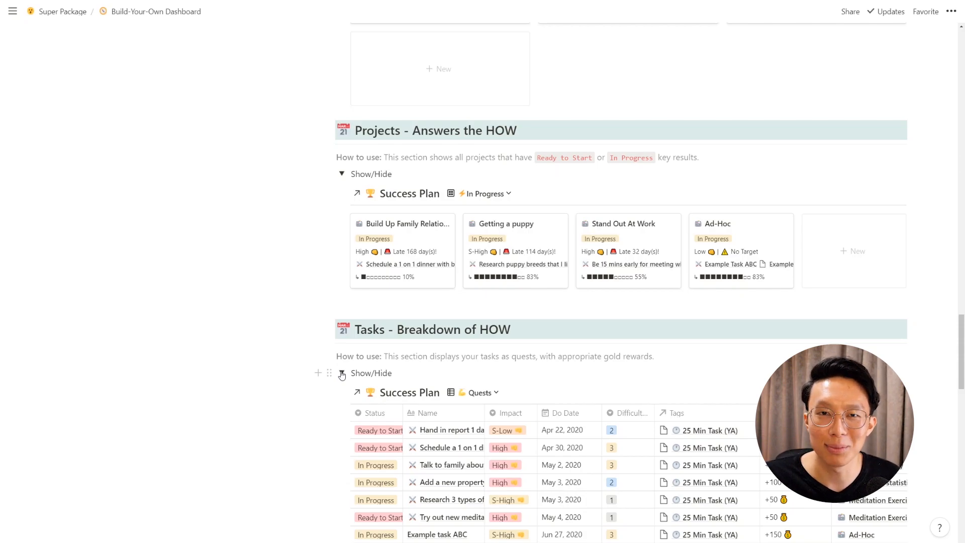
Expand the user guide toggle above the Manage Your Success Plan heading
scroll(342, 375, "up", 5)
scroll(342, 370, "up", 6)
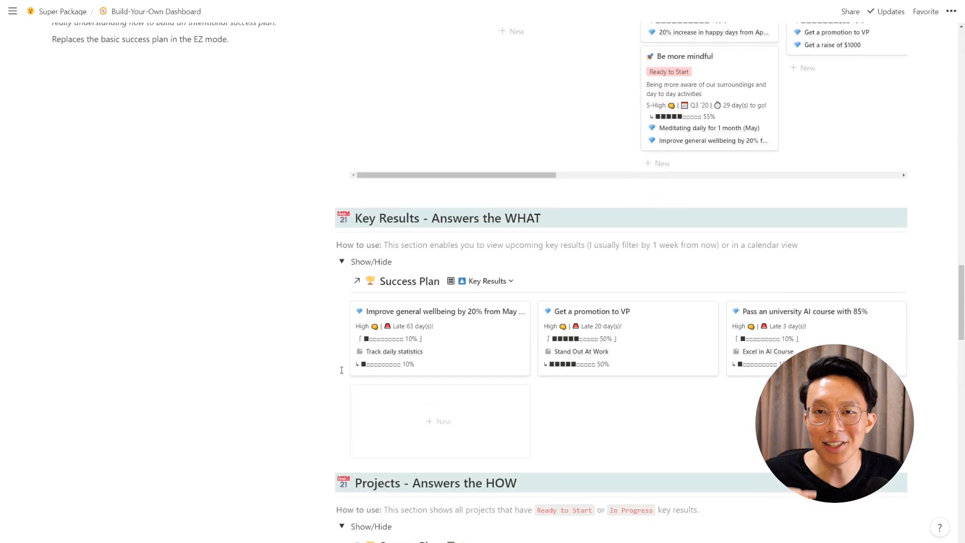
scroll(342, 370, "up", 3)
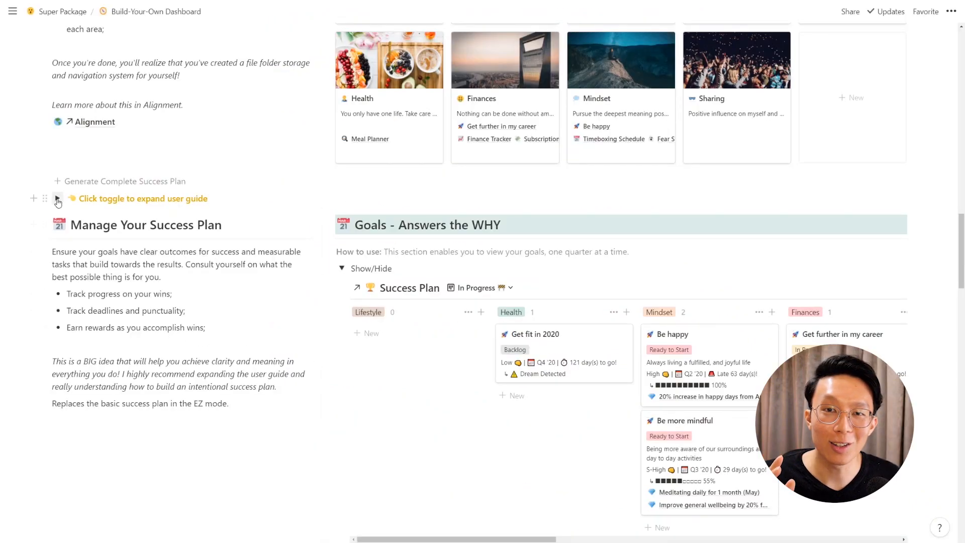
left_click(58, 199)
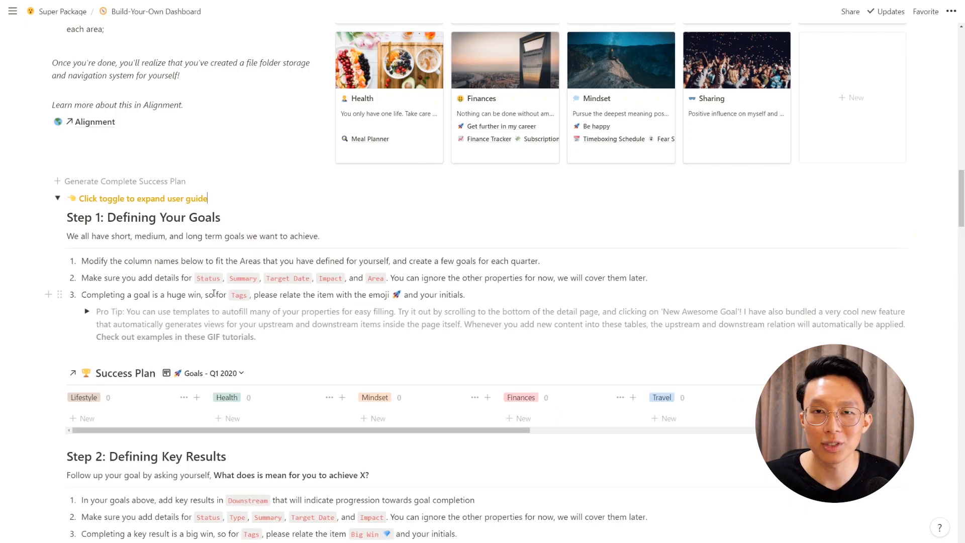
Switch the Success Plan board under Step 1: Defining Your Goals to the Goals - Q4 2020 view
scroll(215, 294, "down", 3)
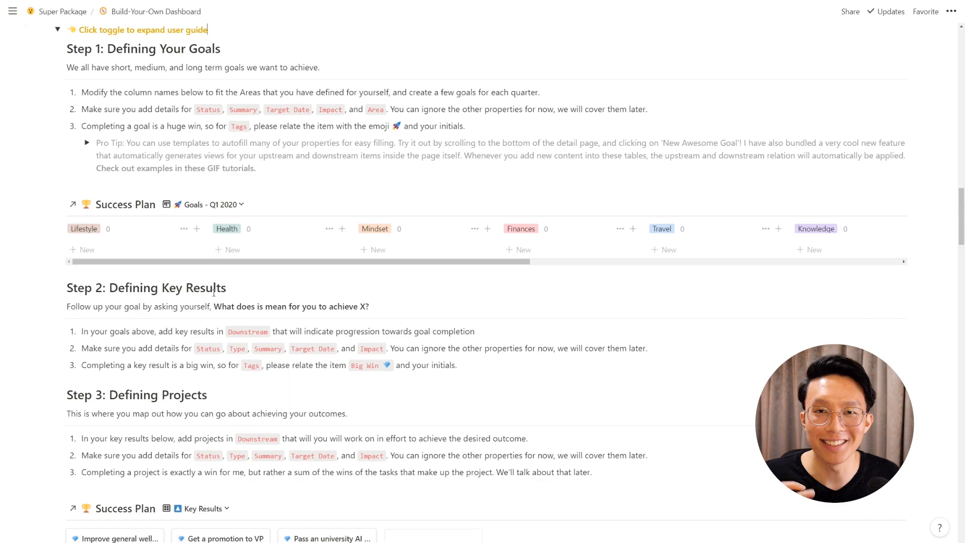
left_click(213, 206)
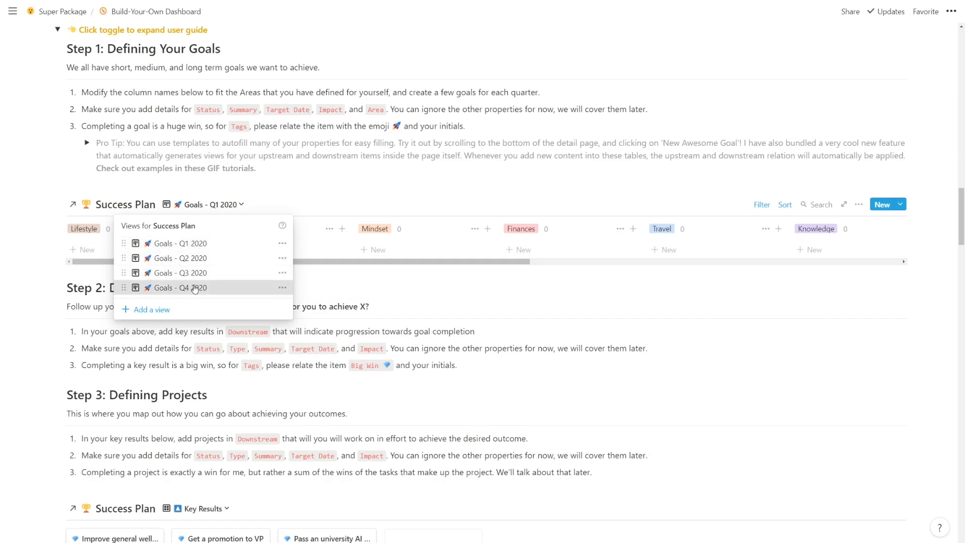
left_click(194, 288)
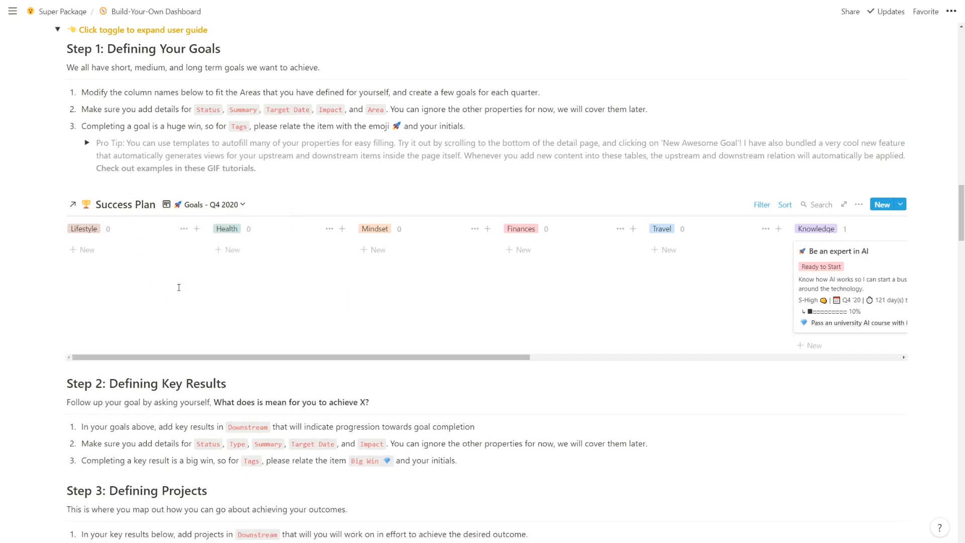
Add a goal card named "Get FIT in 2020" to the Health column and open its detail page
left_click(244, 257)
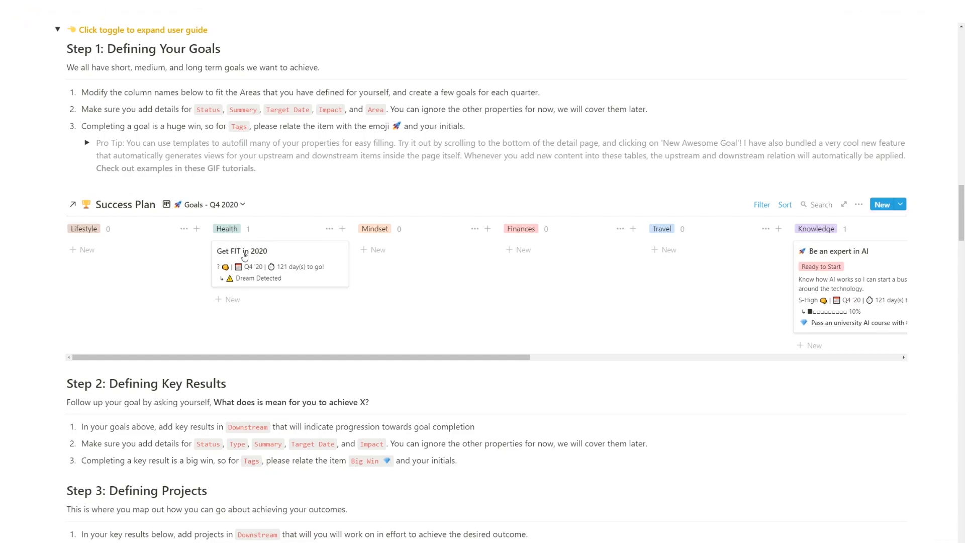
key("Escape")
left_click(244, 256)
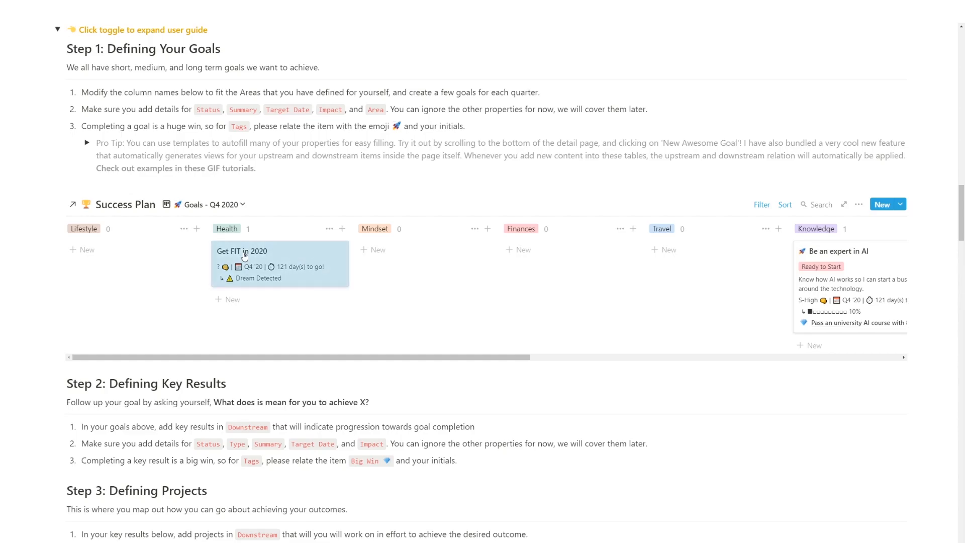
left_click(244, 256)
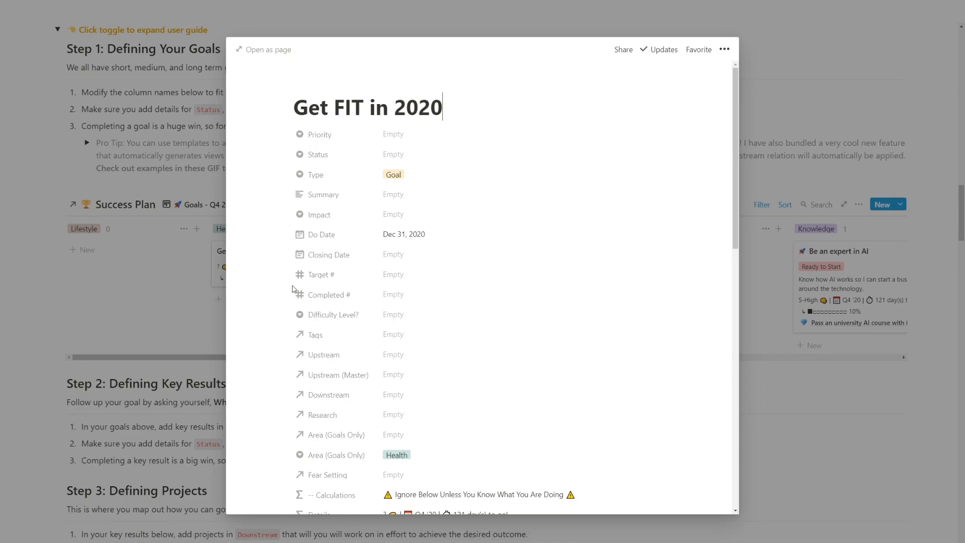
Apply the New Awesome Goal template to the "Get FIT in 2020" goal page
scroll(359, 313, "down", 5)
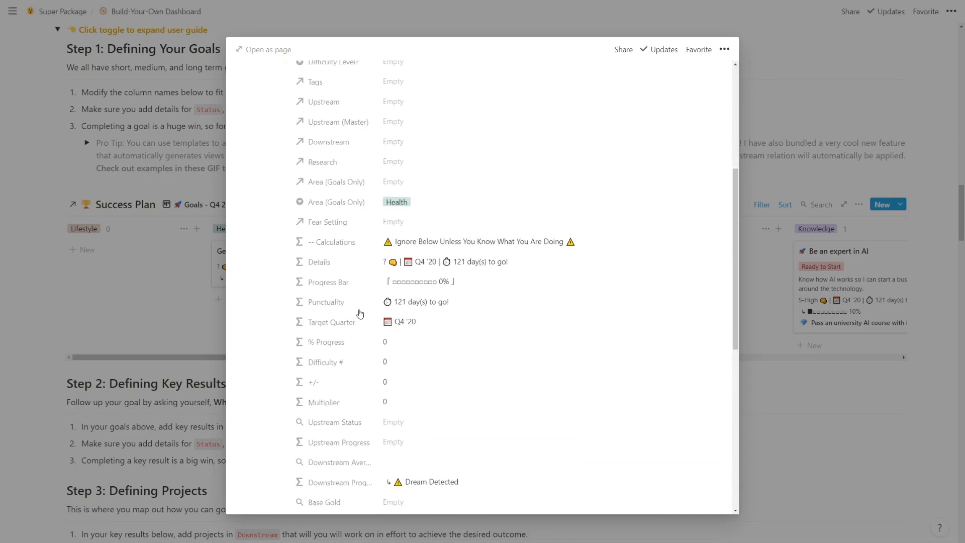
scroll(360, 313, "down", 4)
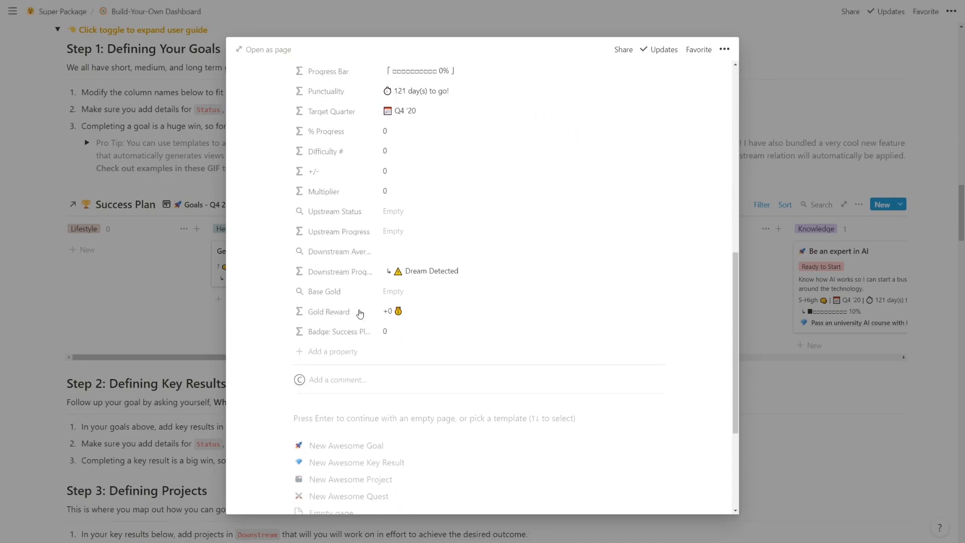
scroll(359, 314, "down", 3)
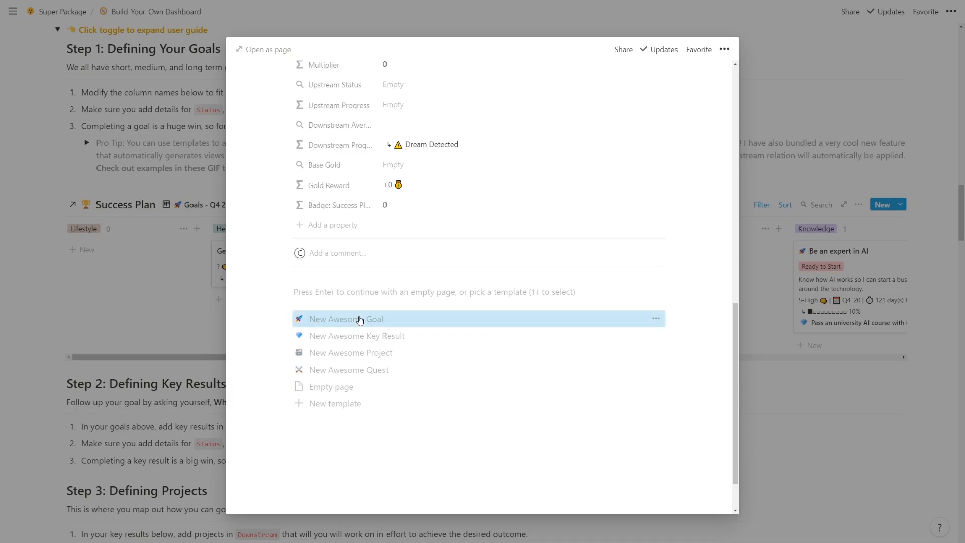
left_click(360, 319)
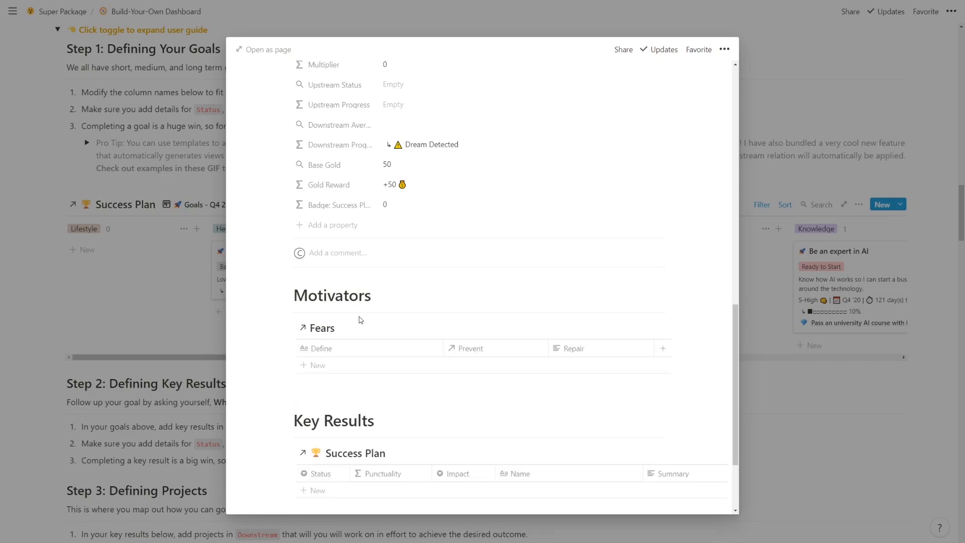
Review the goal's properties and the available Status options without changing them
scroll(360, 320, "up", 9)
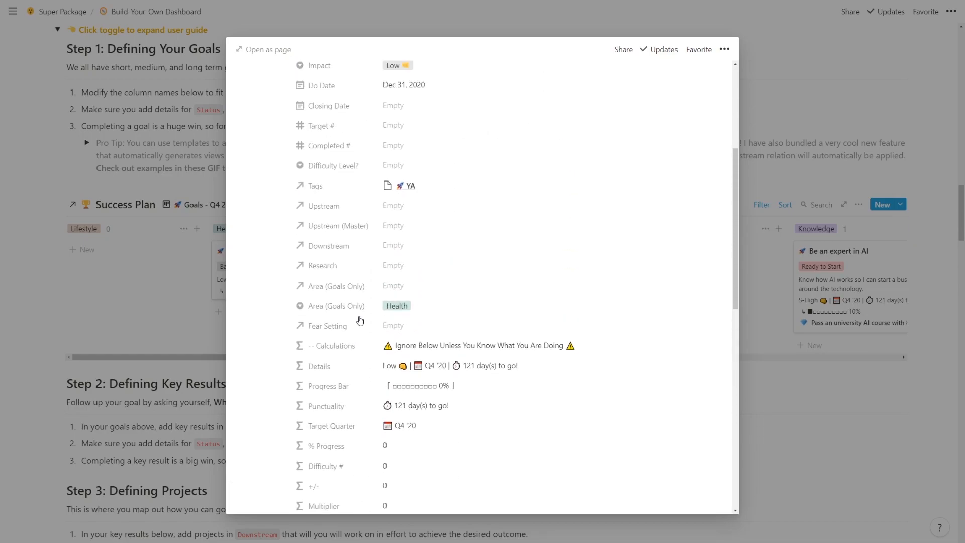
scroll(360, 320, "up", 5)
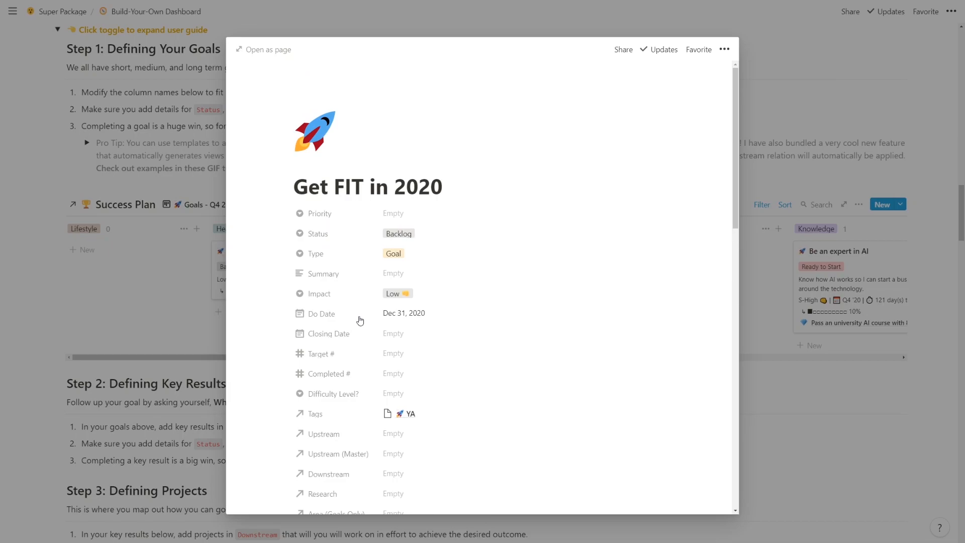
left_click(399, 234)
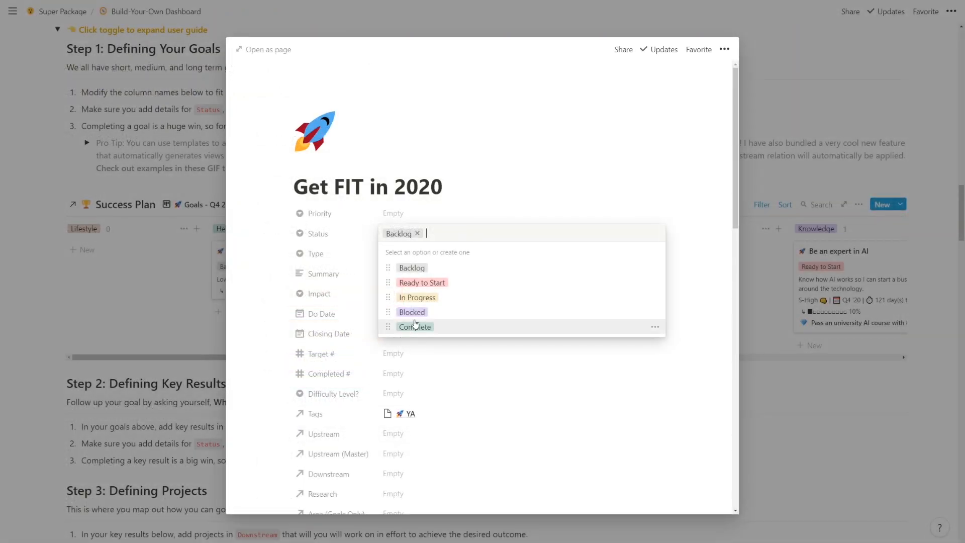
left_click(429, 274)
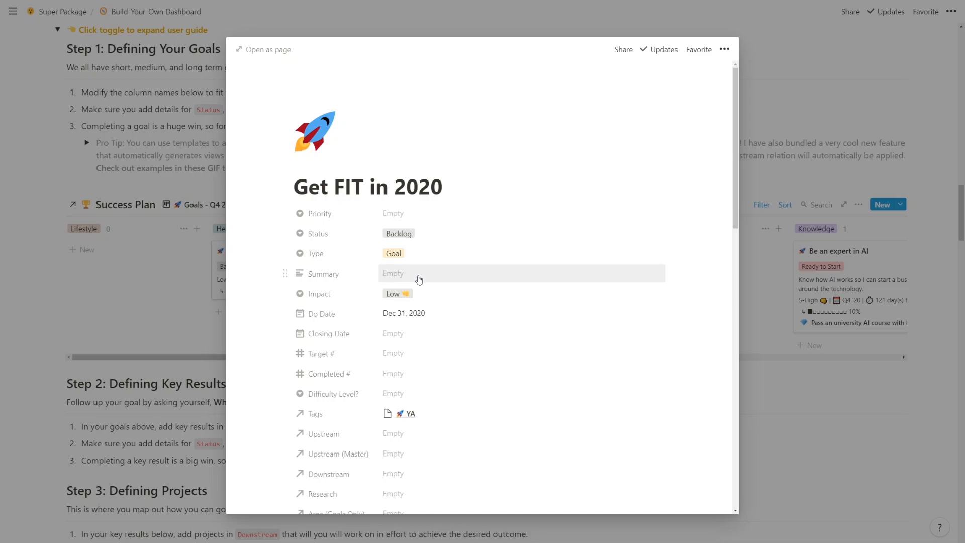
Enter the goal summary "Being more fit has always been my desire. This is my time to do it in 2020." and set Impact to Medium
left_click(420, 279)
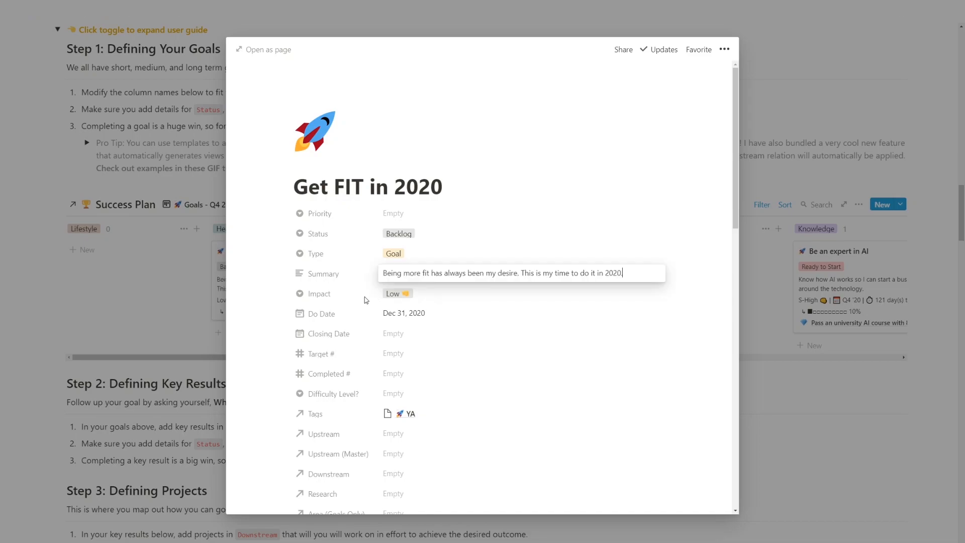
type(".")
key("Return")
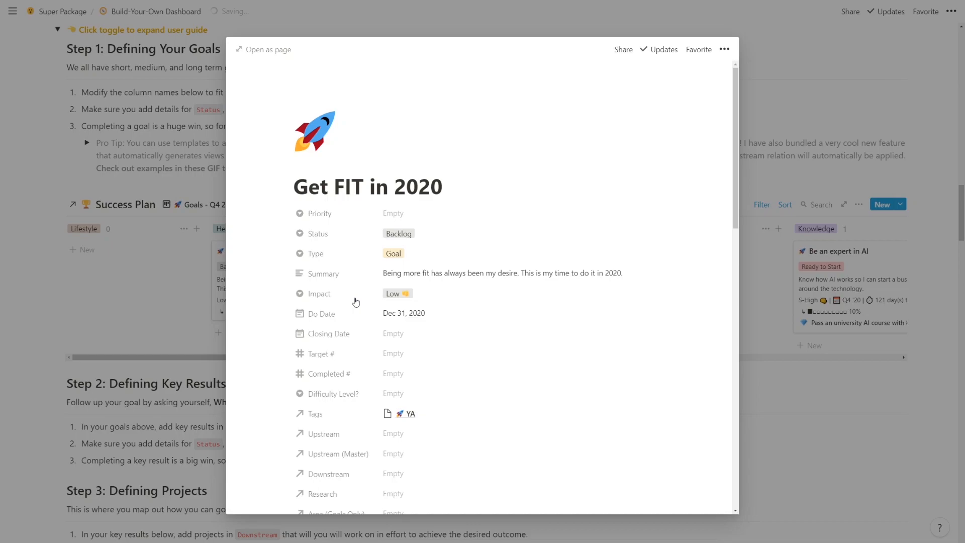
left_click(392, 295)
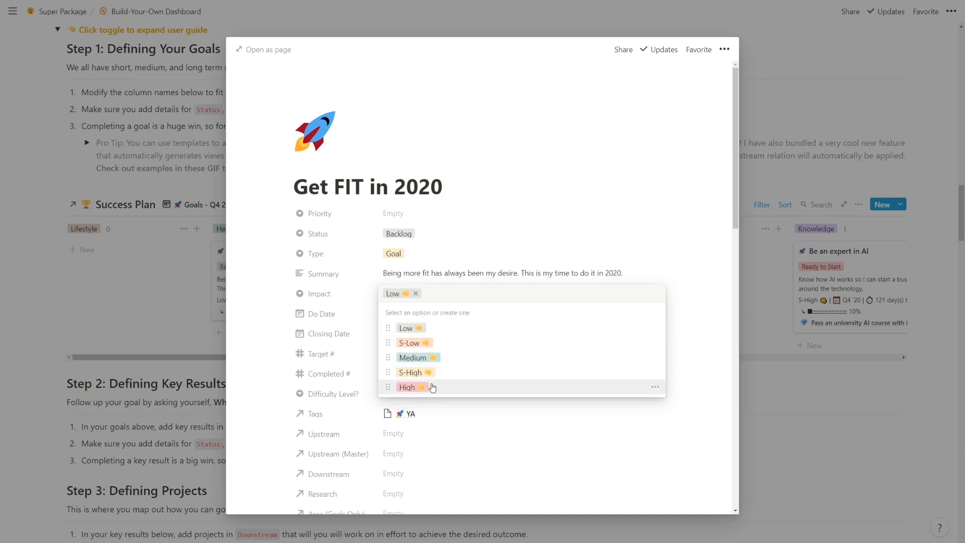
left_click(448, 362)
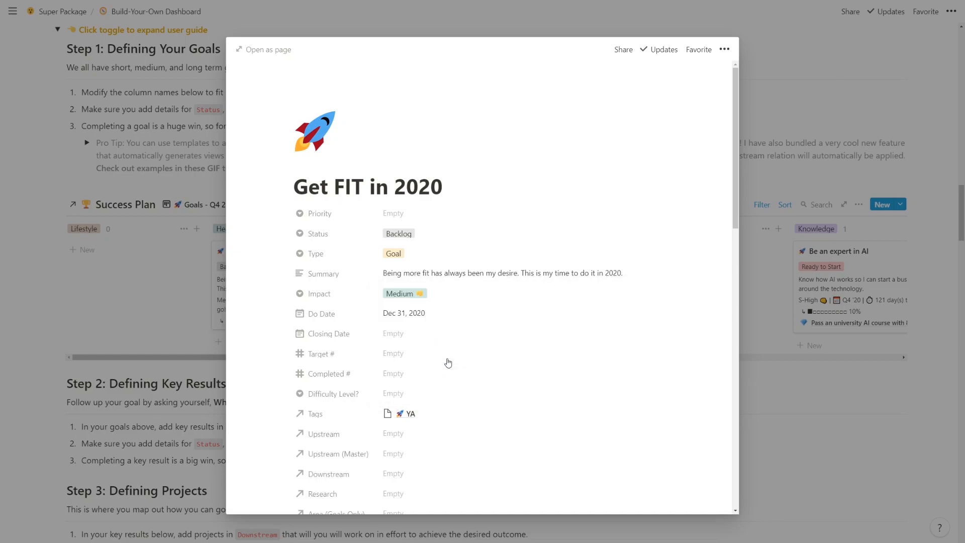
Examine the pages available for the goal's Tags relation in Gamification Tags without changing the selection
left_click(439, 409)
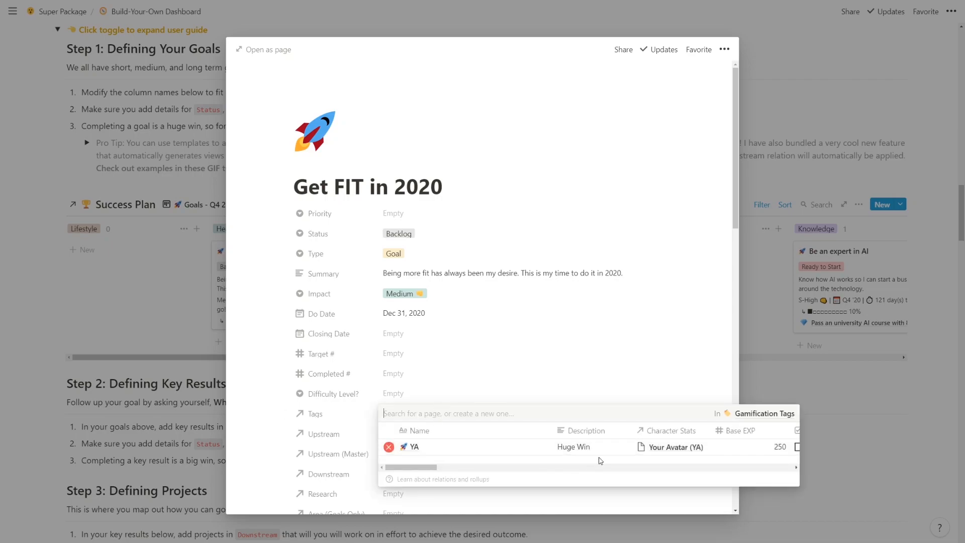
left_click(524, 415)
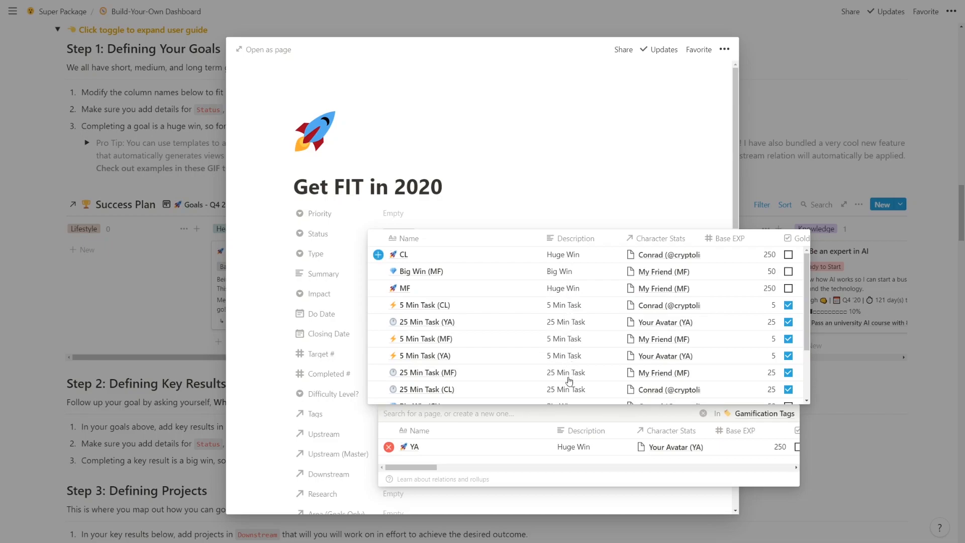
scroll(567, 394, "down", 2)
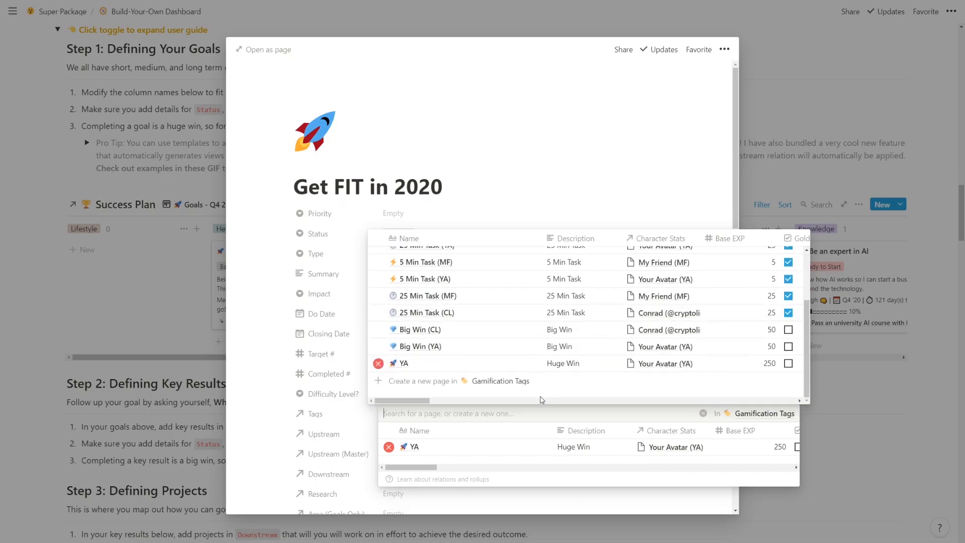
left_click(327, 386)
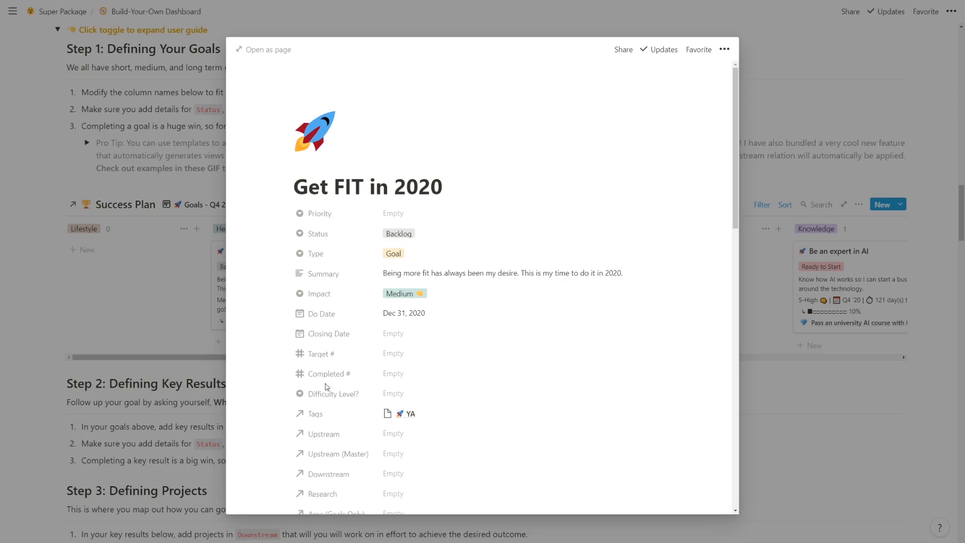
Link the goal's Area (Goals Only) relation to the Health page in Areas of Competence and check the Area select options
scroll(327, 386, "down", 3)
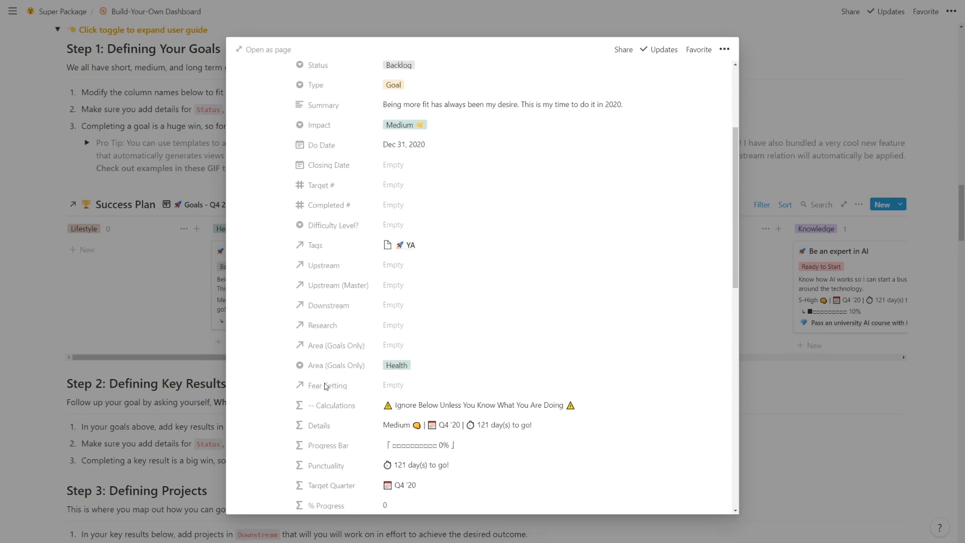
left_click(432, 345)
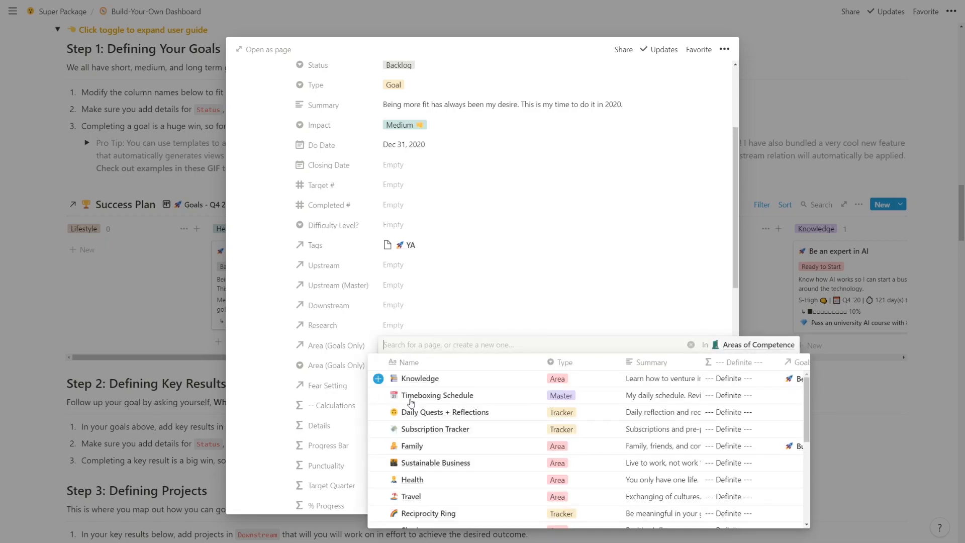
scroll(402, 412, "down", 2)
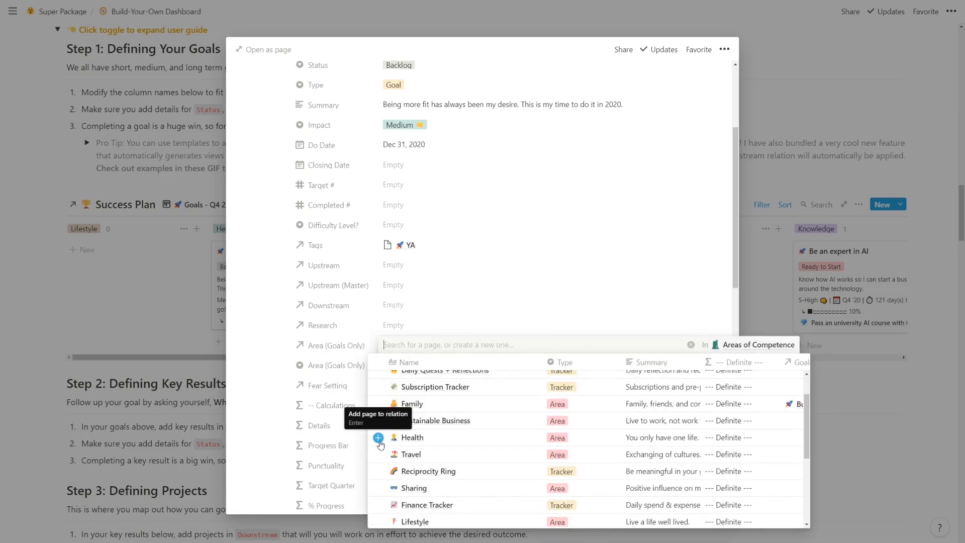
left_click(379, 441)
left_click(344, 398)
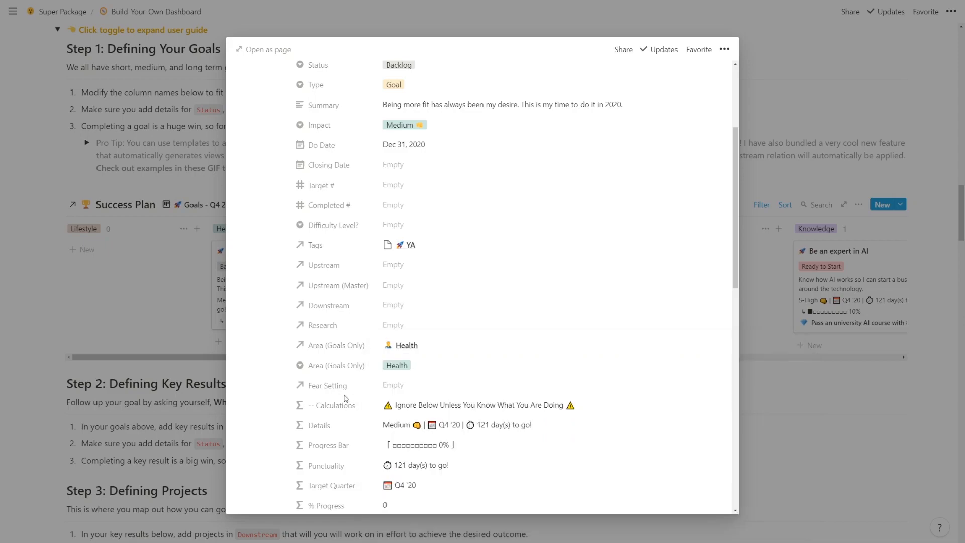
left_click(427, 367)
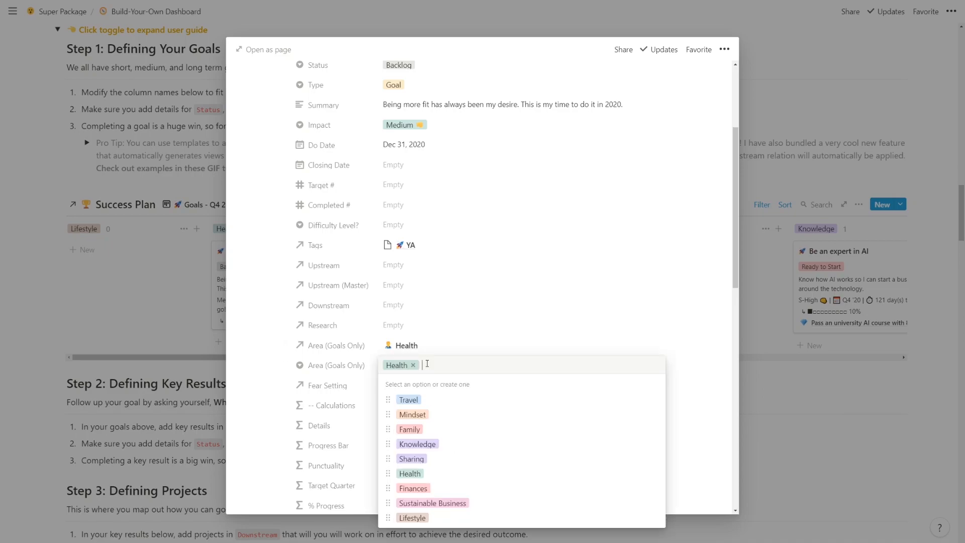
left_click(437, 349)
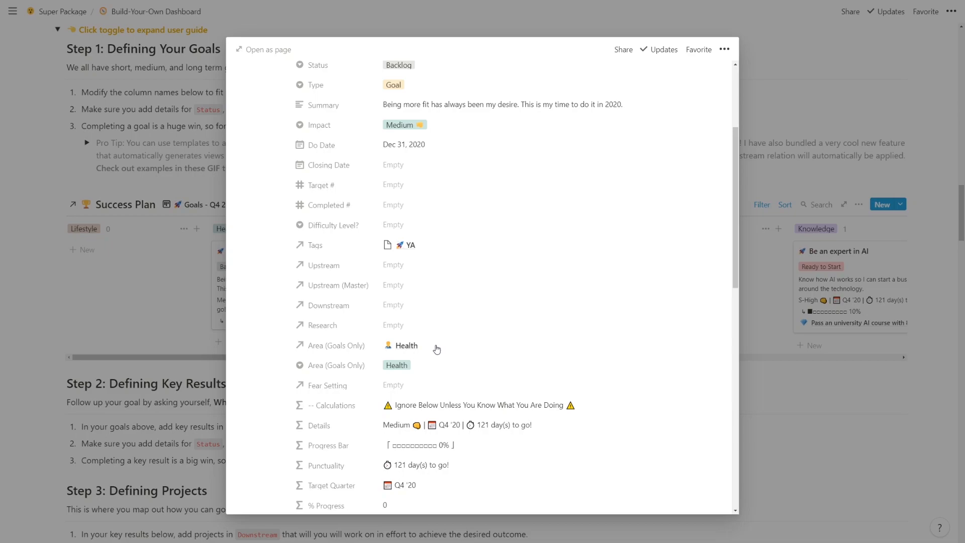
Add a fear defined as "I will die due to a health complication" to the Fears table under Motivators
scroll(437, 349, "down", 6)
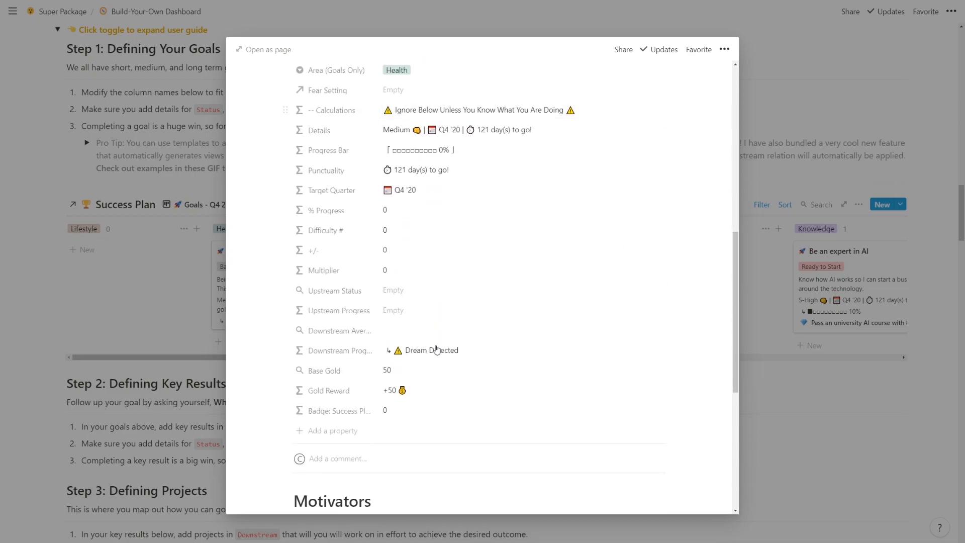
scroll(437, 349, "down", 6)
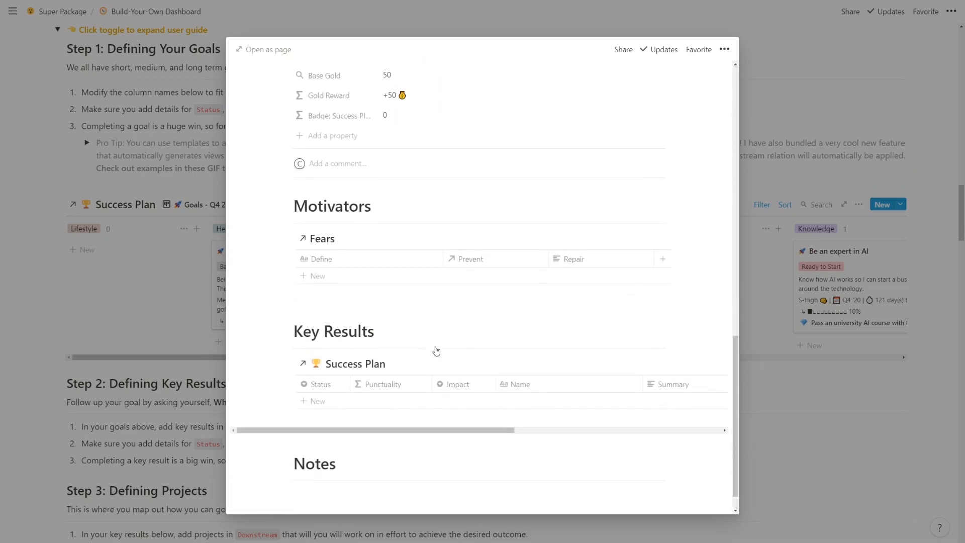
scroll(436, 350, "down", 1)
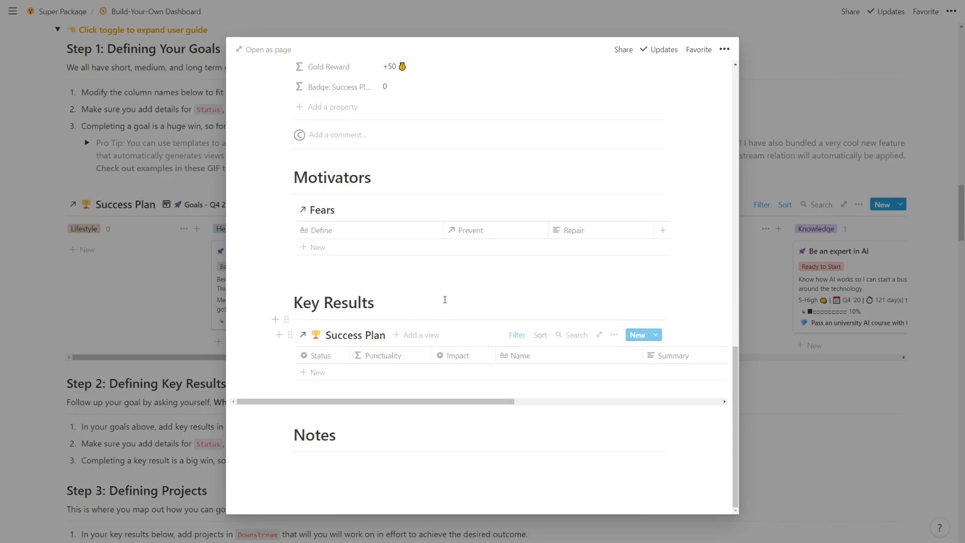
left_click(441, 249)
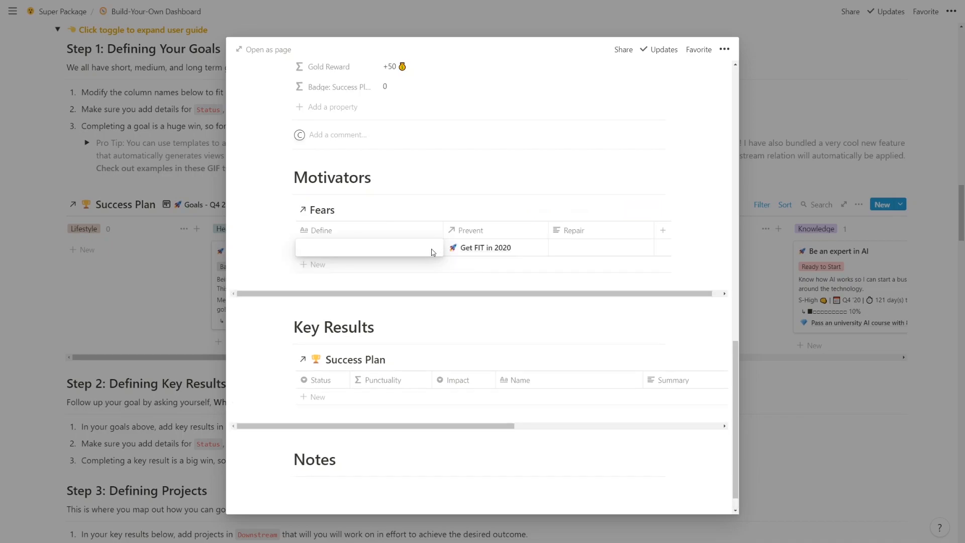
type("I will ")
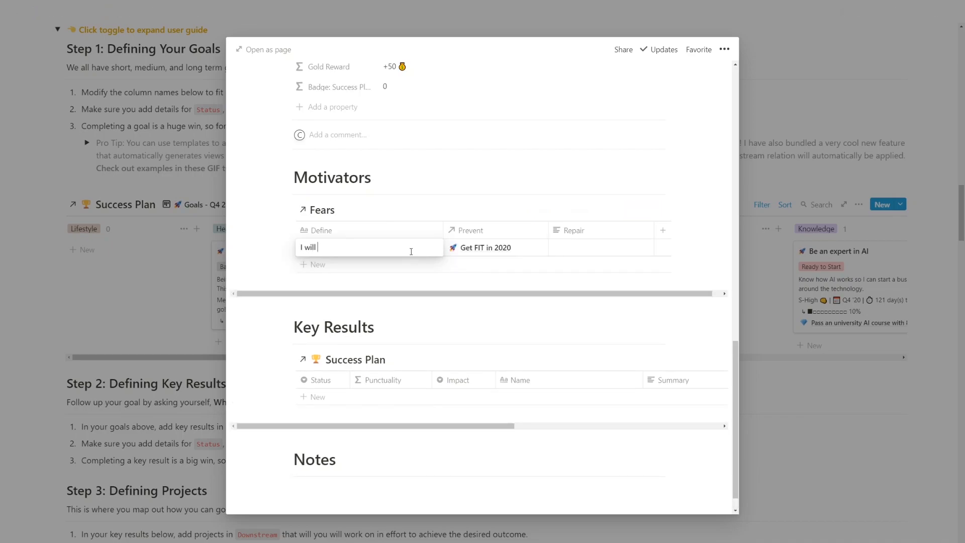
type("die due to a health complication")
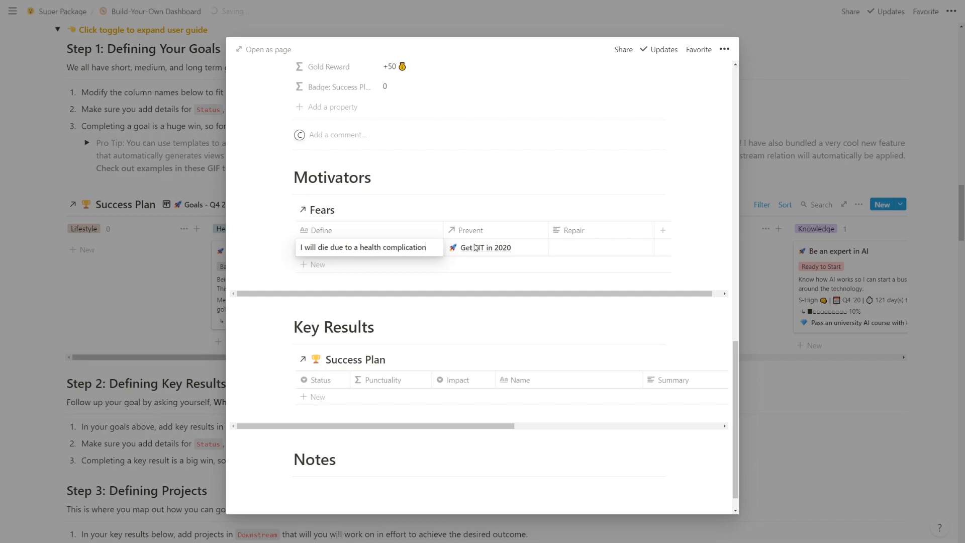
key("Escape")
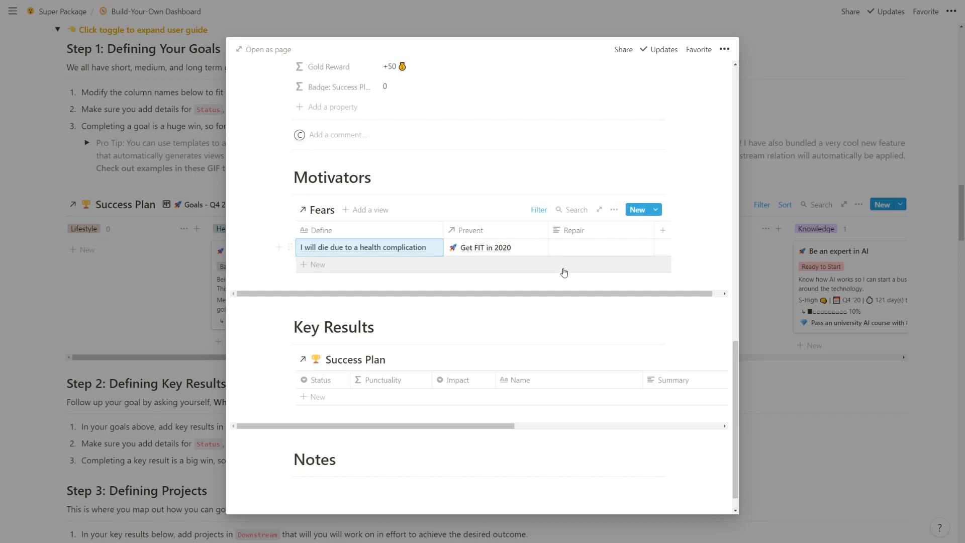
Set the Repair value of the health complication fear to "Consider surgical treatments"
left_click(592, 250)
type("Consider surgica")
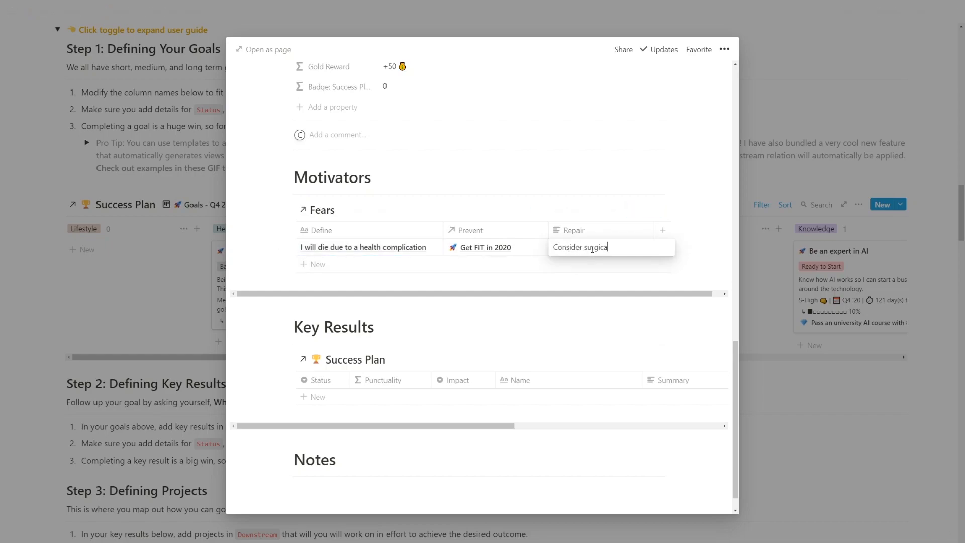
type("l treatments")
key("Escape")
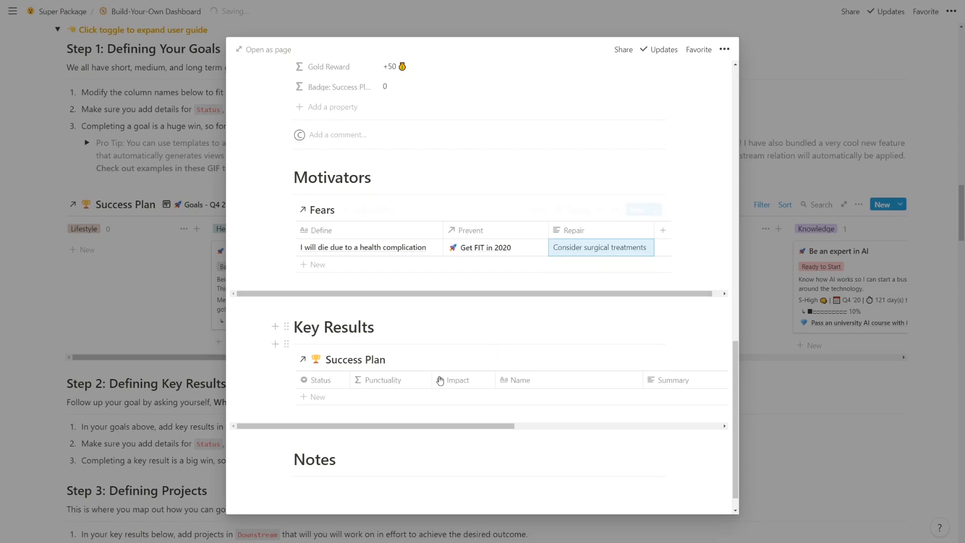
Add a key result named "Lose 35 lbs (~16 kg)" to the Success Plan table under Key Results
left_click(353, 398)
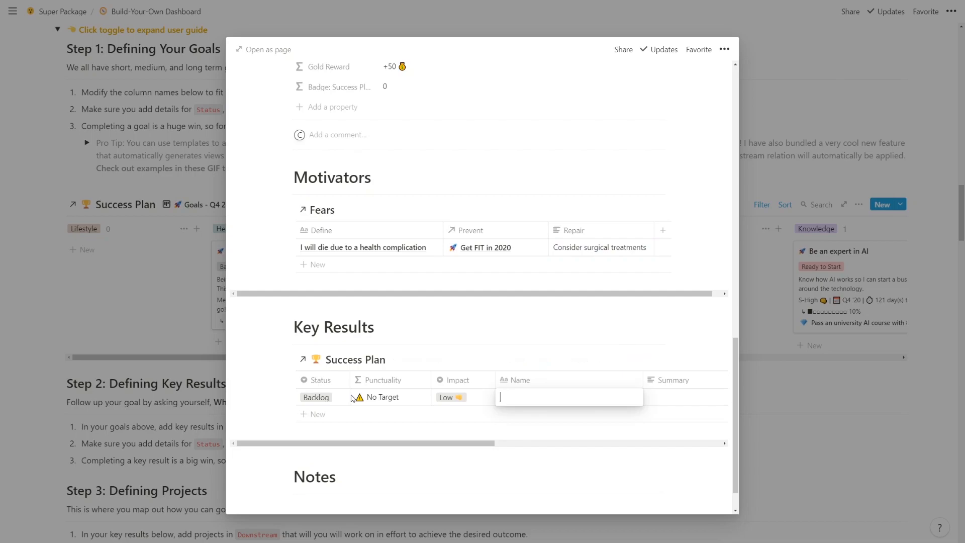
type("Lose 35 ")
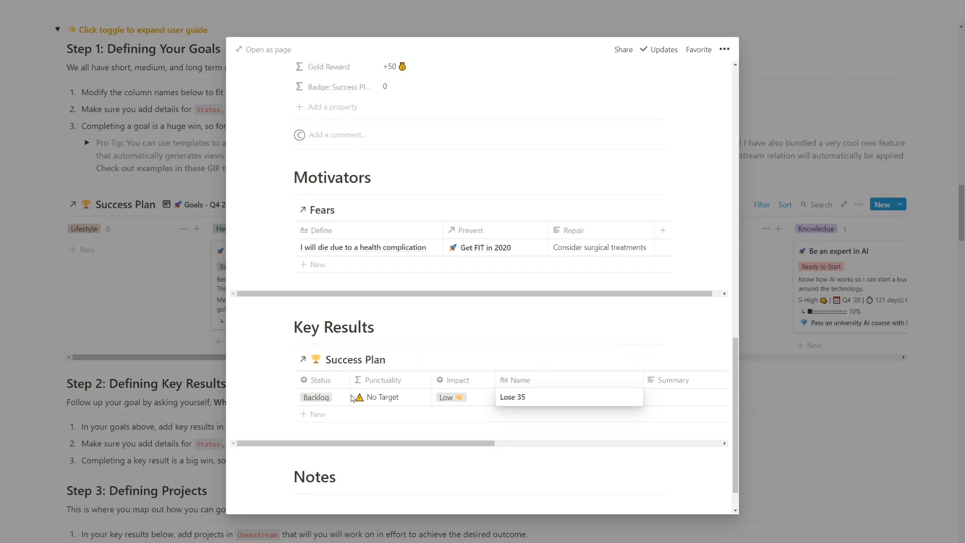
type("lbs (")
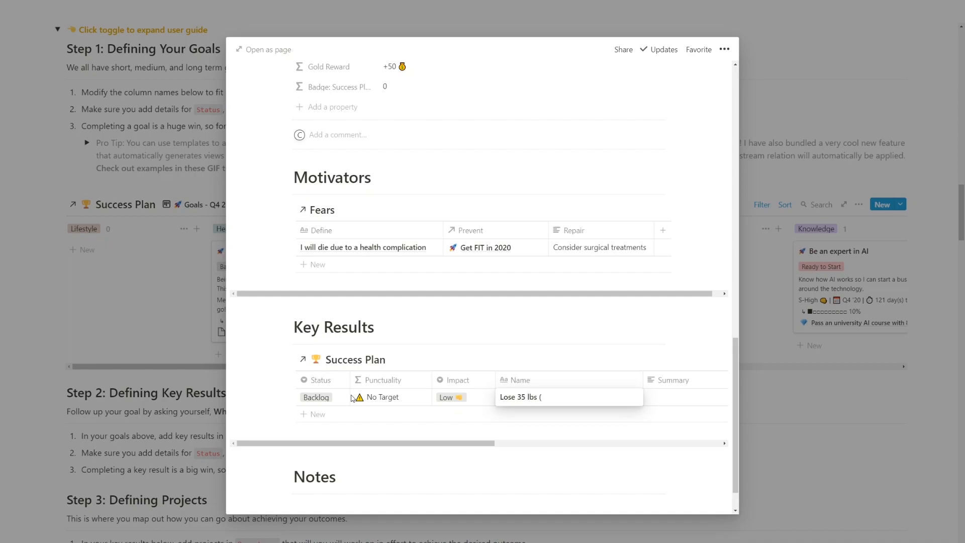
type("~16 kg)")
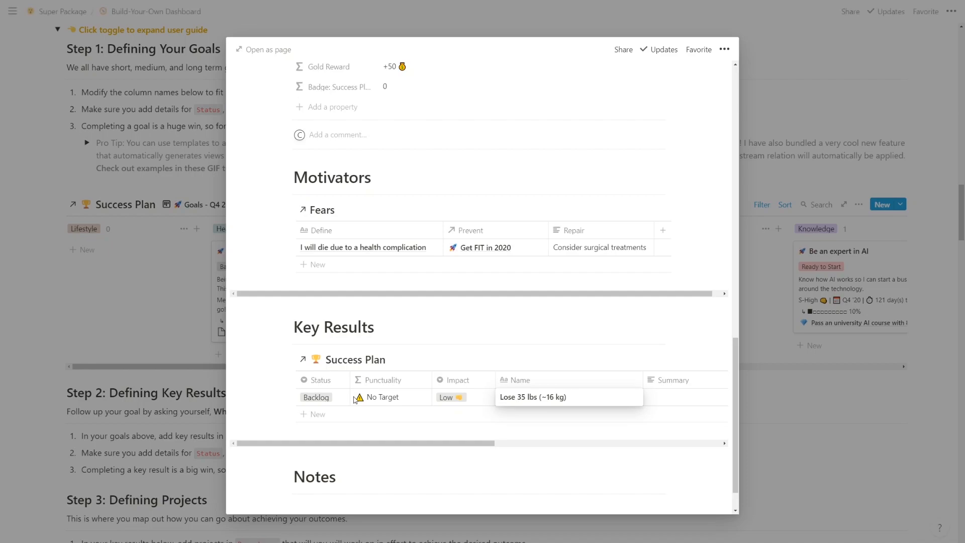
key("Escape")
Open the "Lose 35 lbs (~16 kg)" page, apply the New Awesome Key Result template, and return to its properties
mouse_move(628, 401)
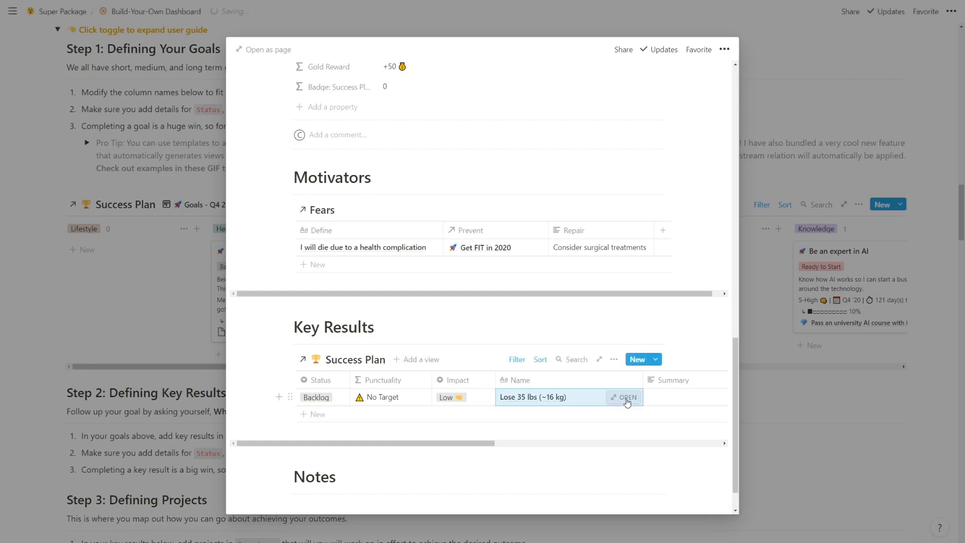
left_click(628, 400)
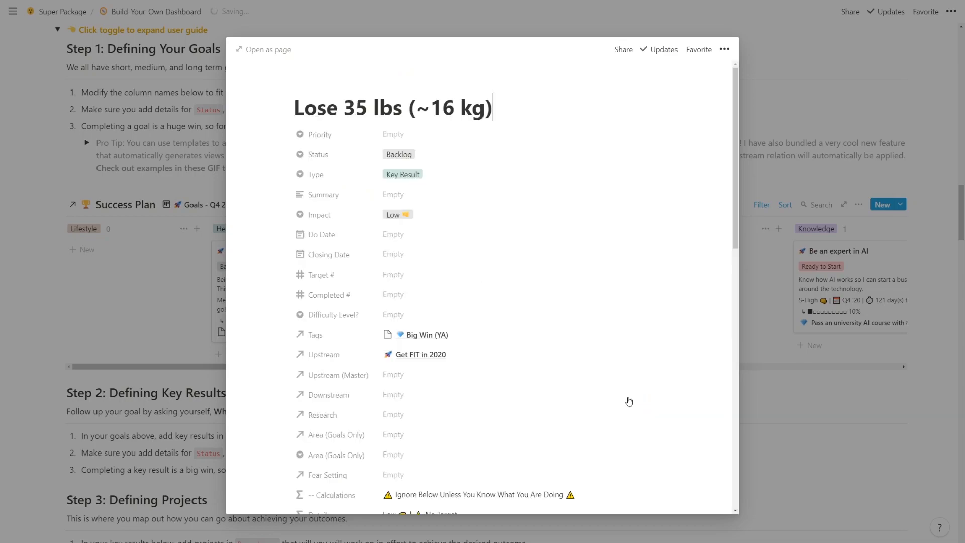
scroll(629, 401, "down", 10)
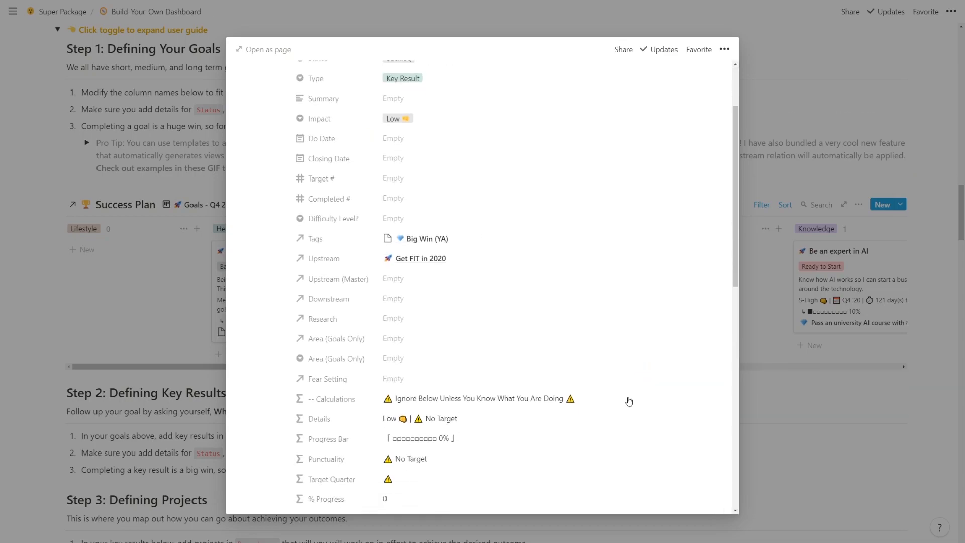
scroll(628, 400, "down", 2)
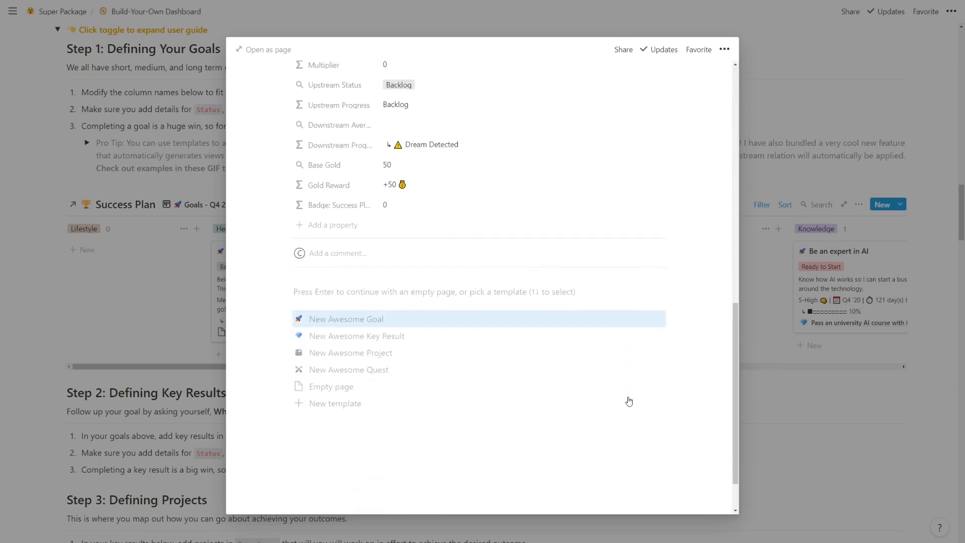
left_click(464, 343)
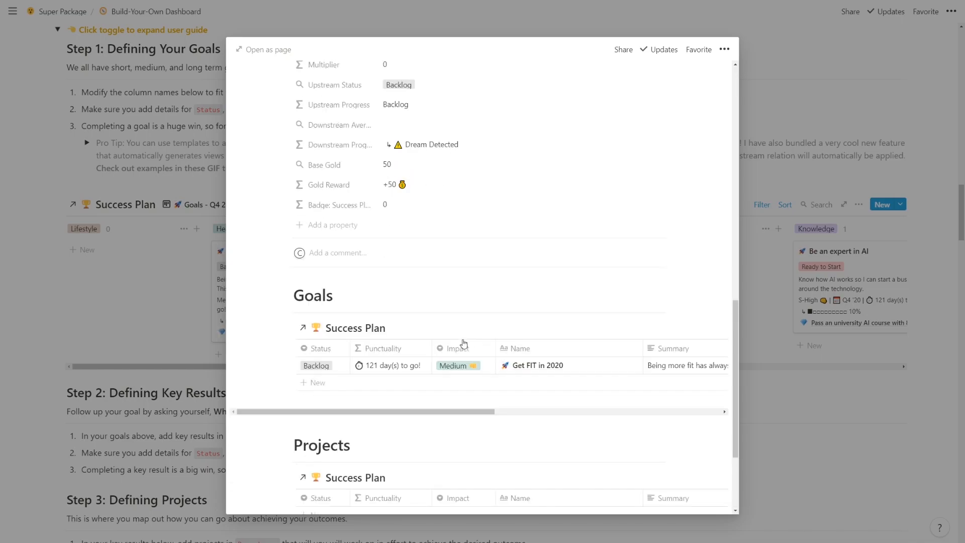
scroll(463, 343, "up", 4)
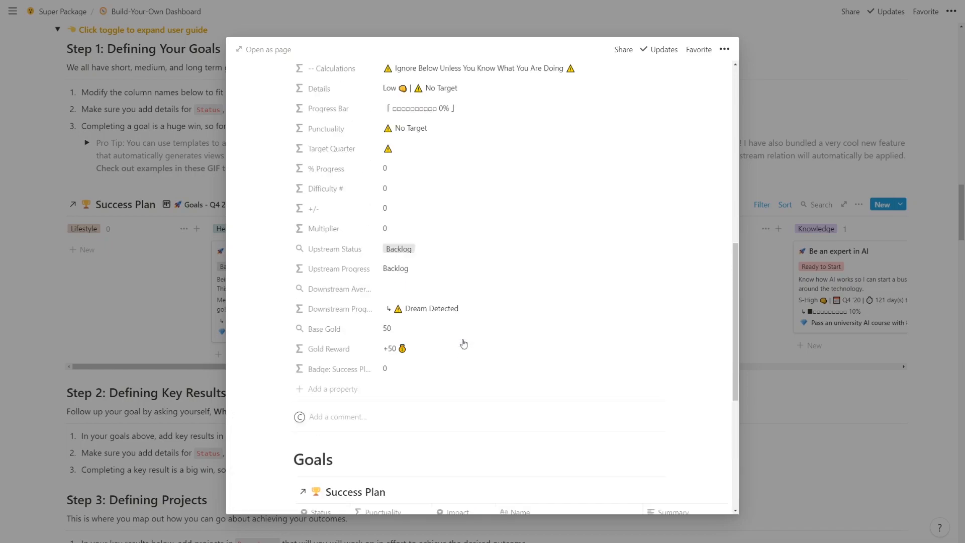
scroll(464, 343, "up", 10)
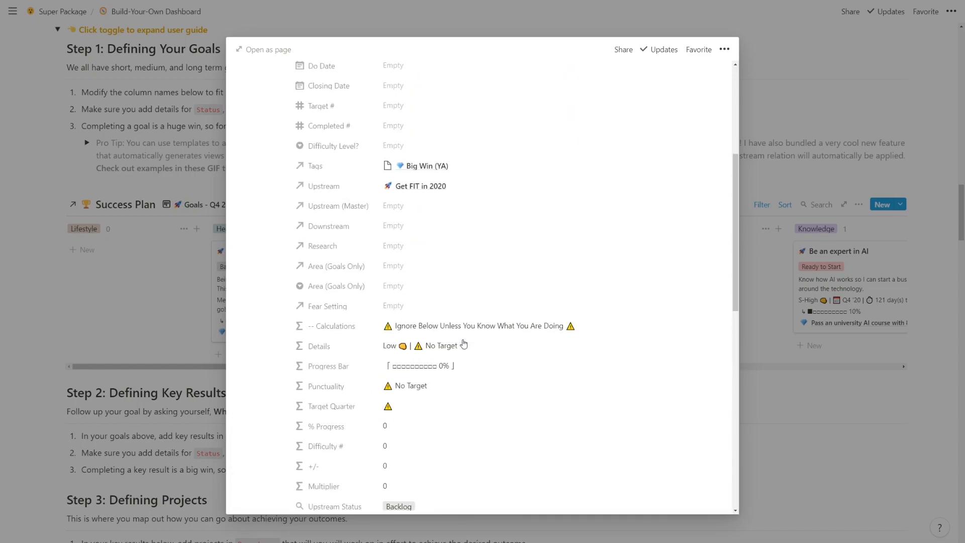
scroll(464, 344, "up", 2)
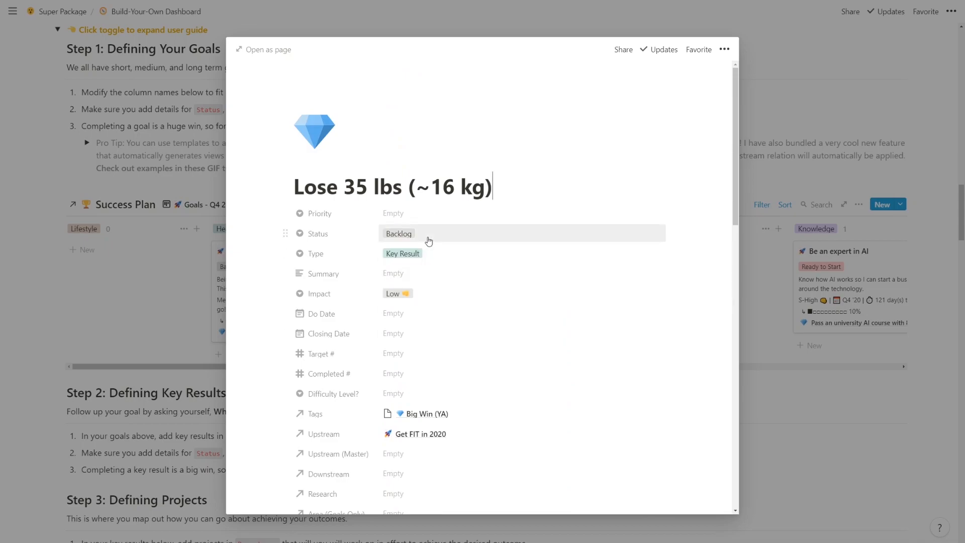
Set the Impact of the "Lose 35 lbs (~16 kg)" key result to High and its Do Date to Nov 1, 2020
left_click(416, 295)
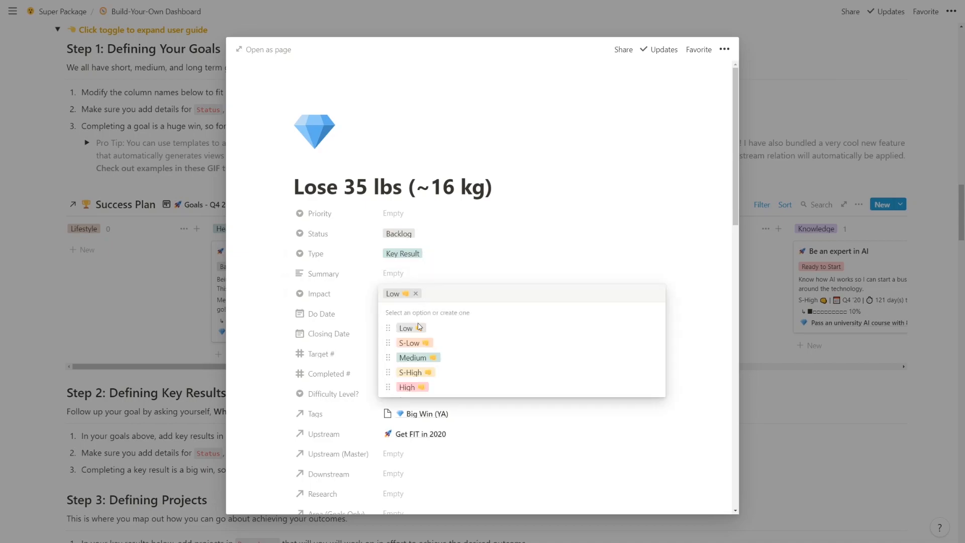
left_click(413, 387)
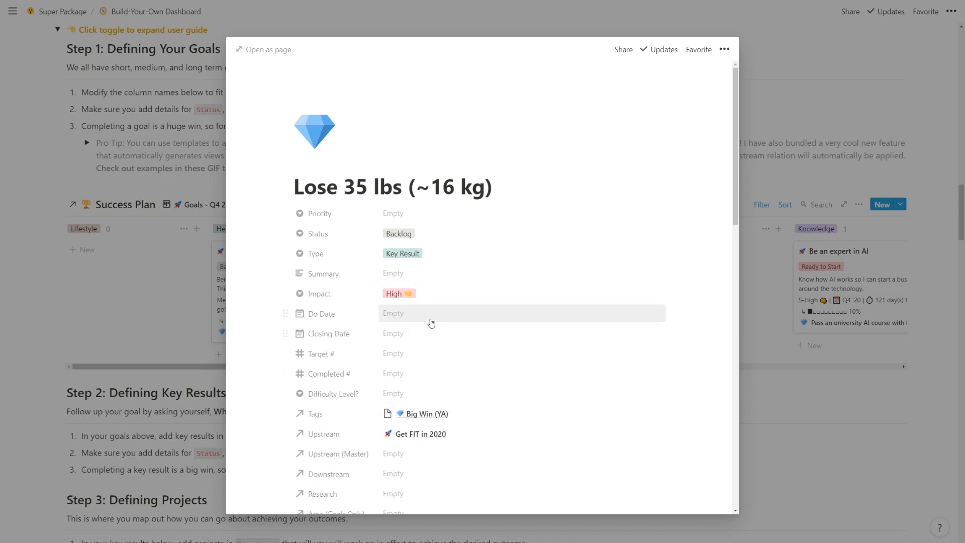
left_click(430, 322)
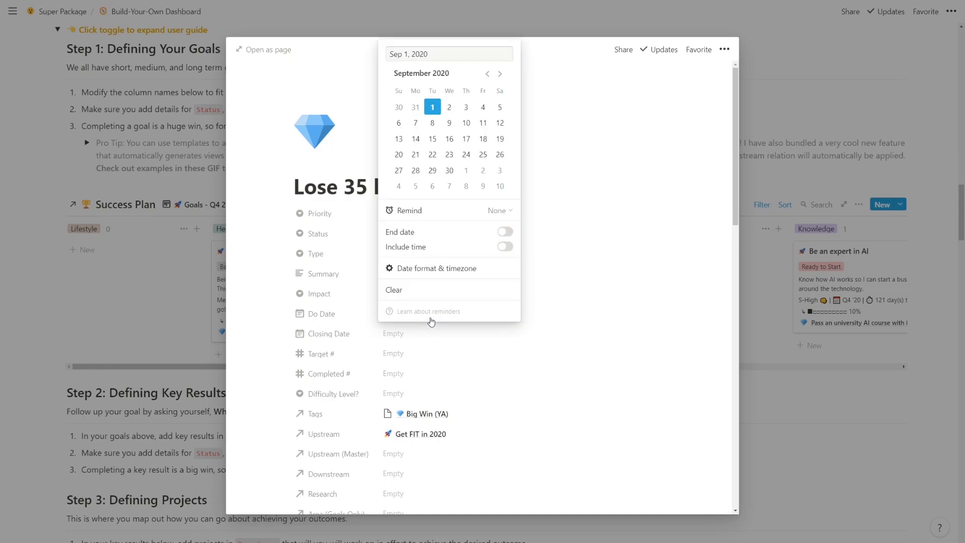
left_click(500, 74)
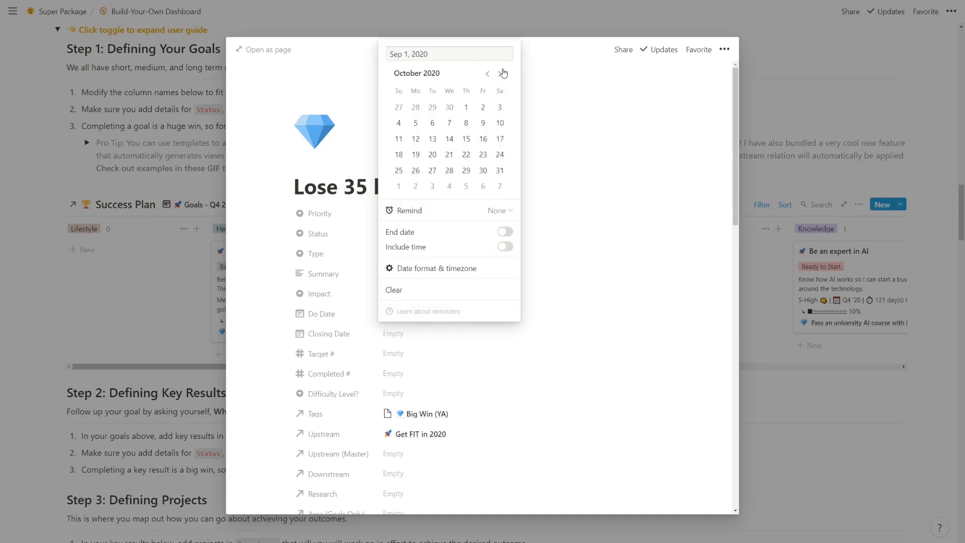
left_click(499, 73)
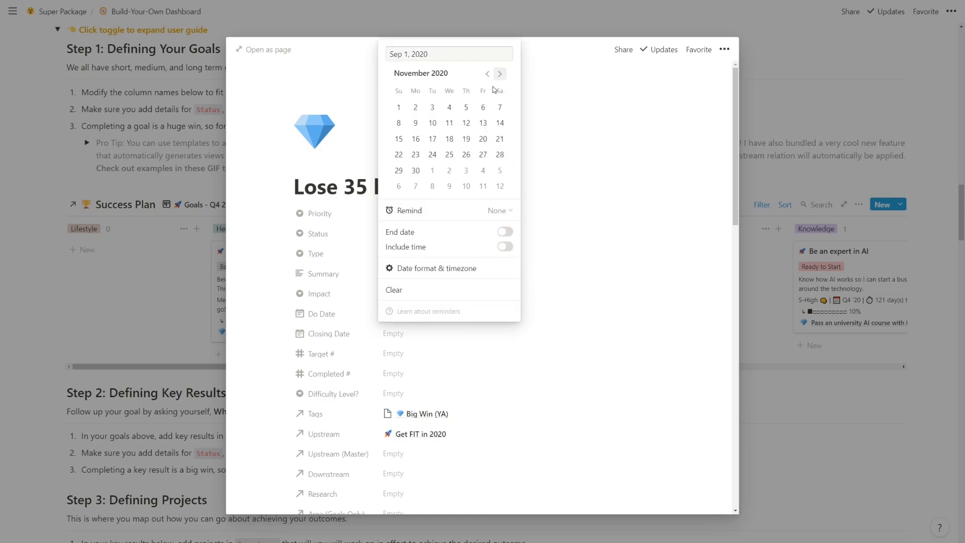
left_click(399, 107)
left_click(362, 146)
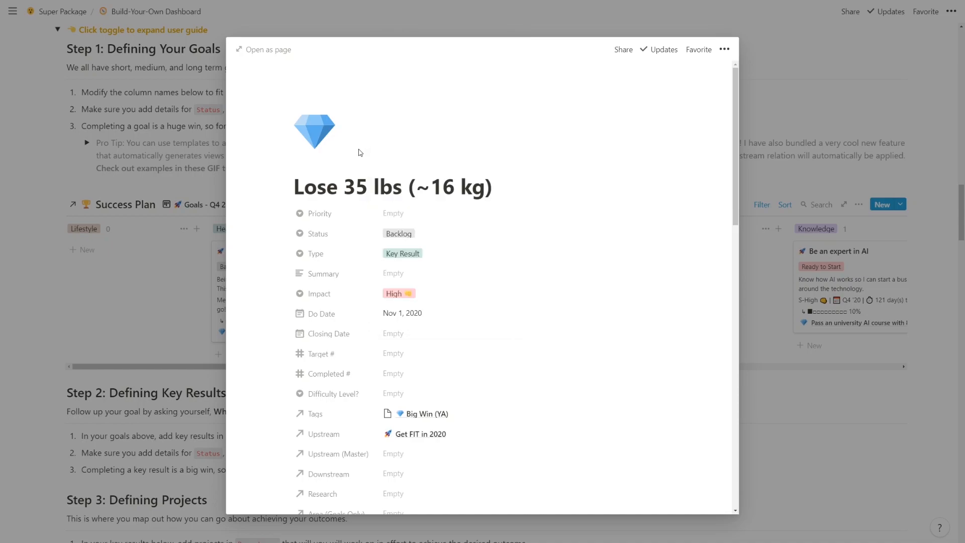
Enter 35 as the Target # and 0 as the Completed # of the "Lose 35 lbs (~16 kg)" key result
left_click(396, 355)
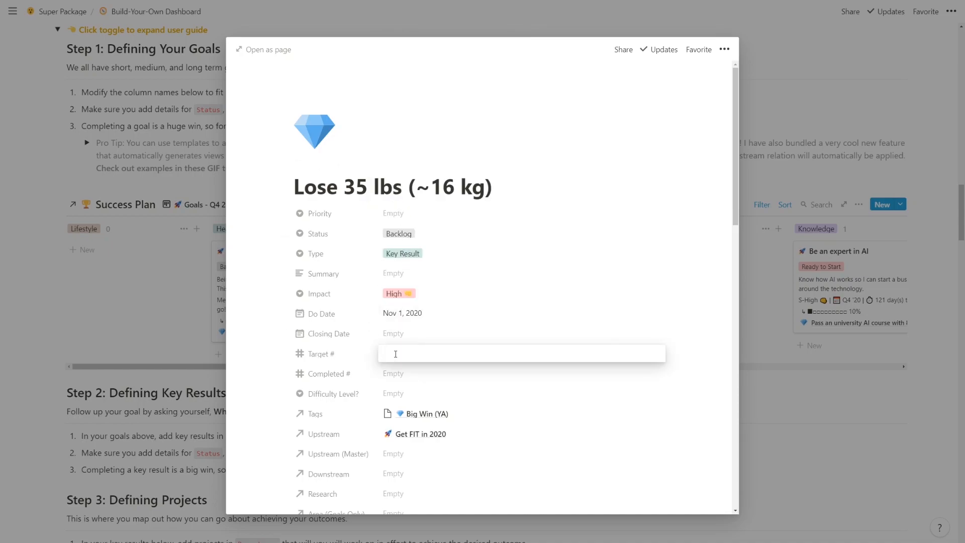
type("35")
left_click(405, 367)
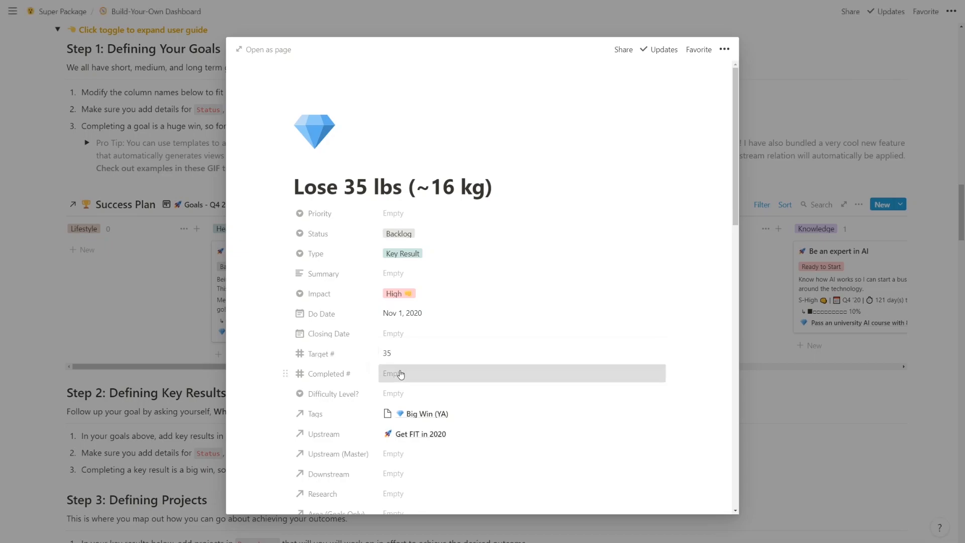
left_click(401, 371)
type("0")
left_click(411, 358)
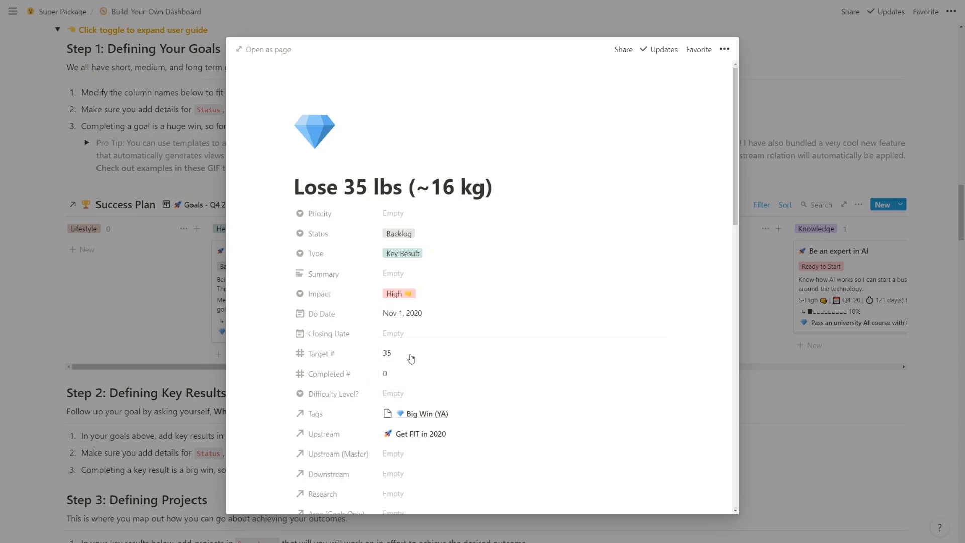
Set the weight-loss key result's Completed # to 20 to test the progress bar
scroll(410, 358, "down", 5)
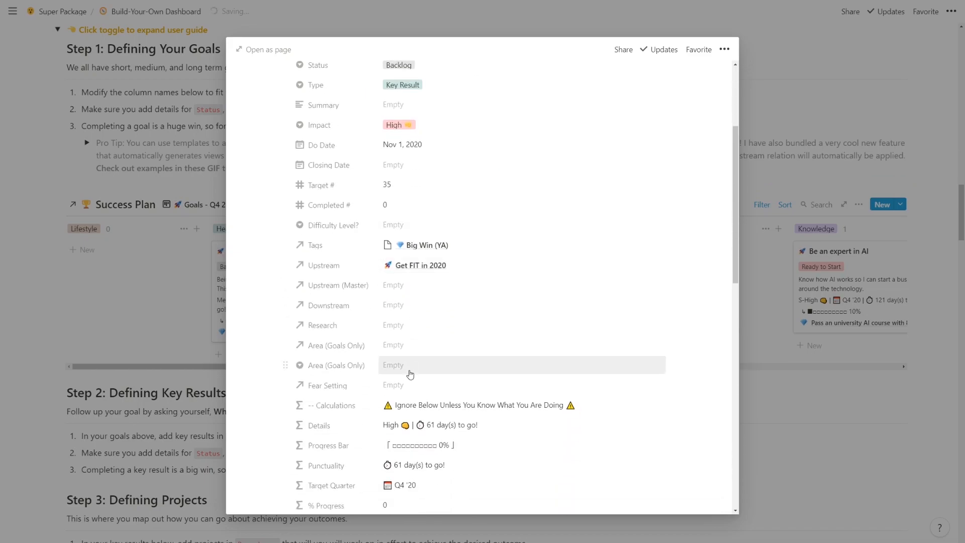
left_click(401, 203)
left_click_drag(391, 204, 380, 209)
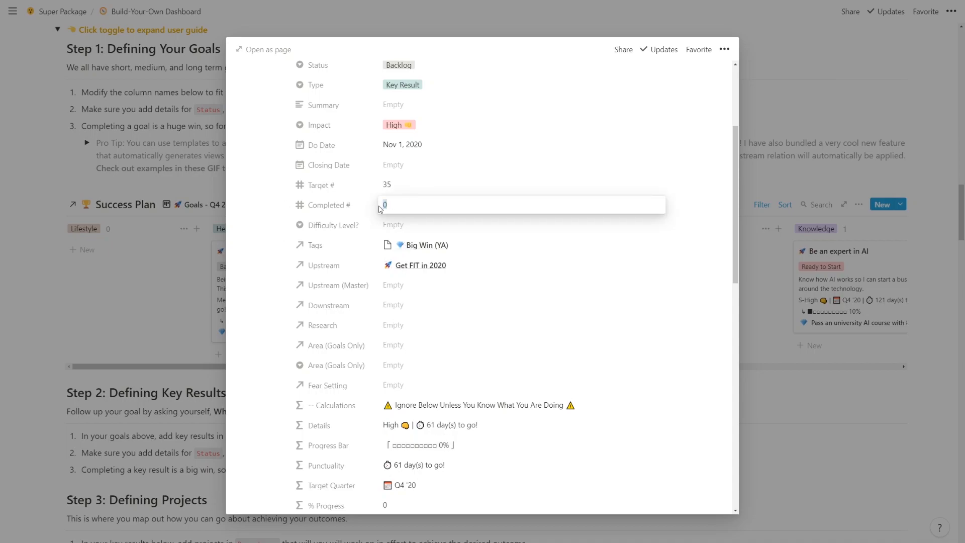
type("20")
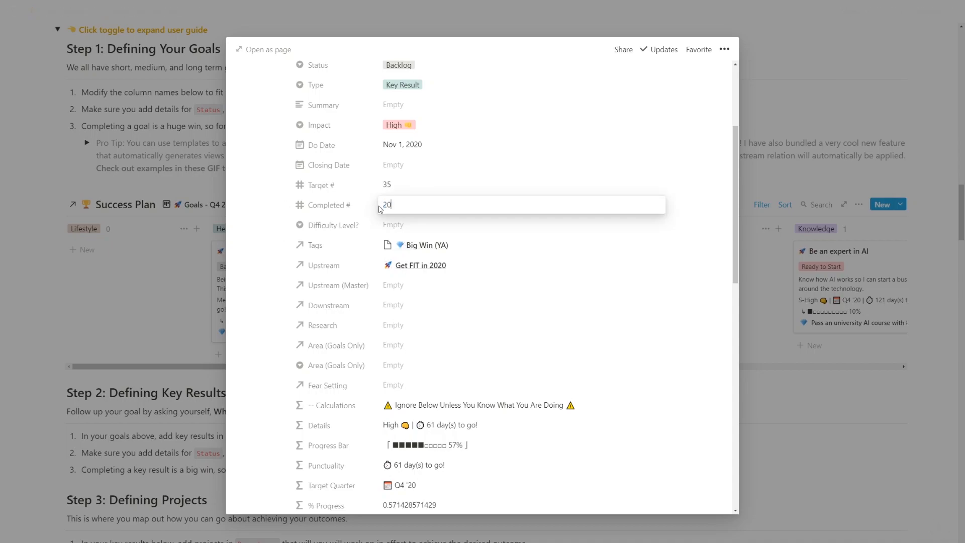
key("Return")
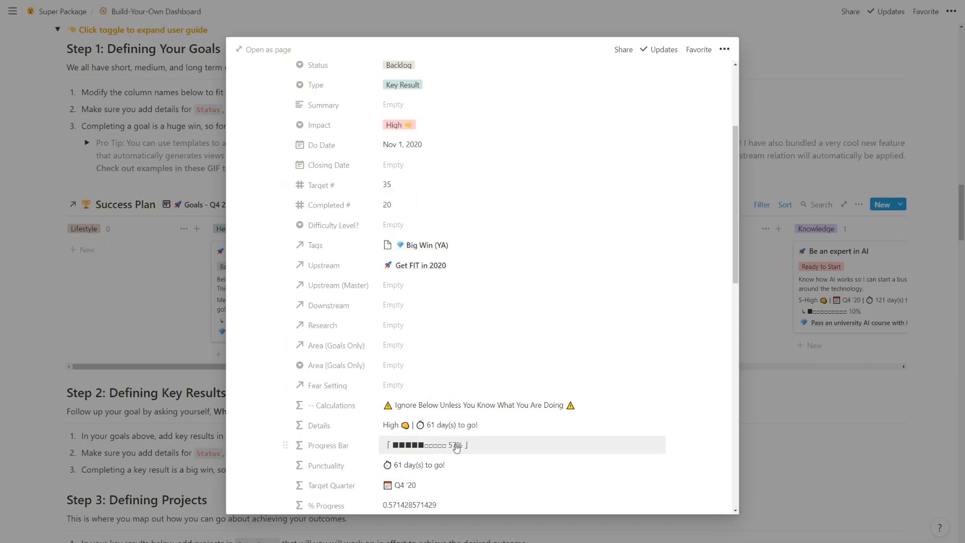
Reset the weight-loss key result's Completed # to 0
left_click(474, 204)
left_click_drag(396, 198, 385, 200)
type("0")
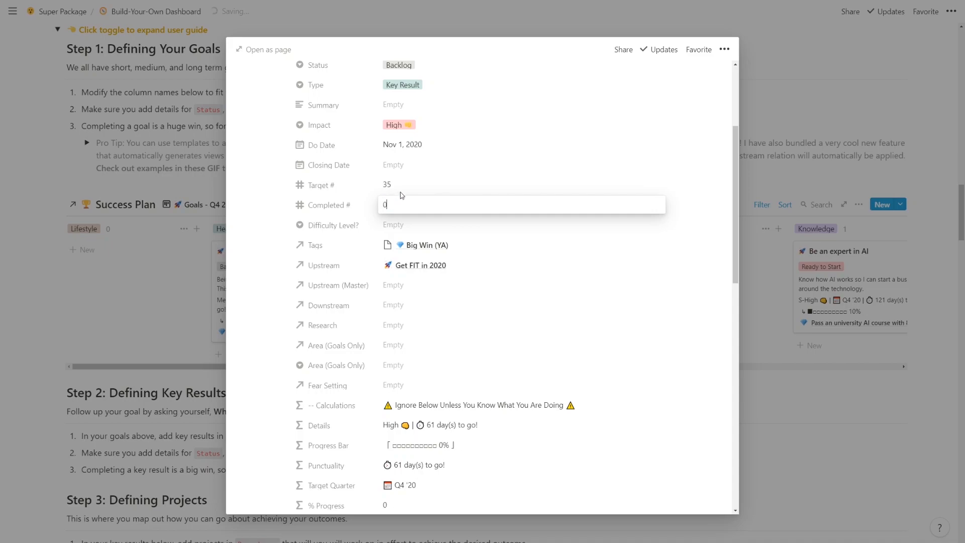
key("Return")
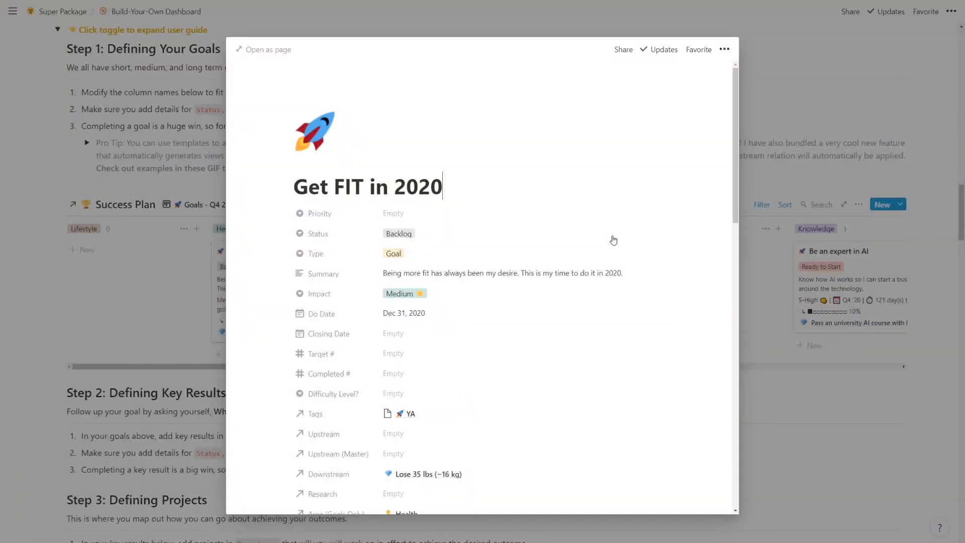
Add a key result named "Be able to run 5km in one sitting" under Key Results on the "Get FIT in 2020" page
scroll(613, 240, "down", 9)
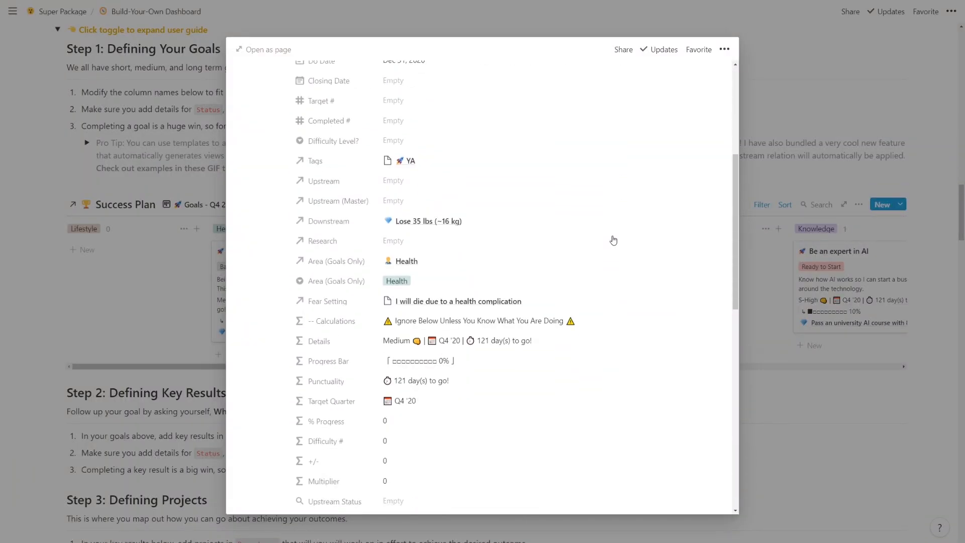
scroll(613, 239, "down", 7)
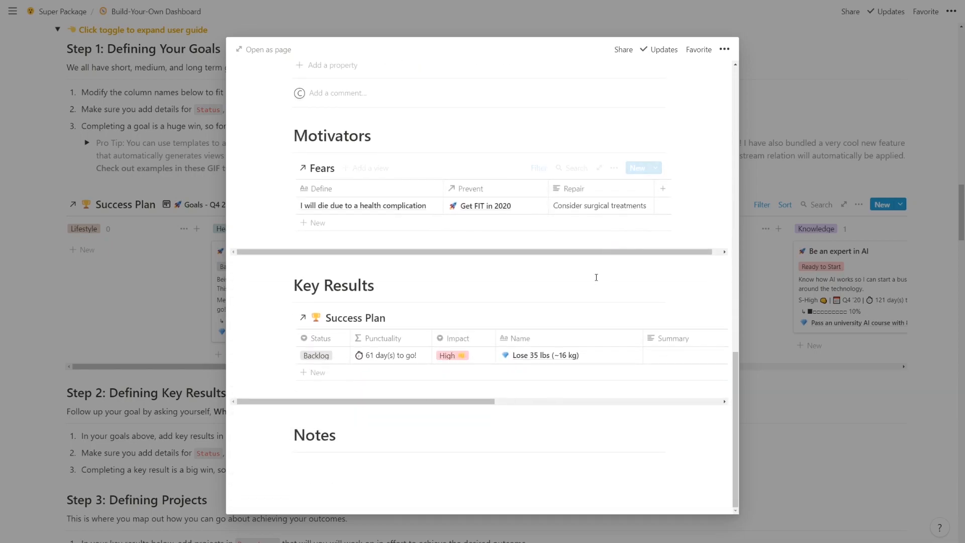
left_click(490, 373)
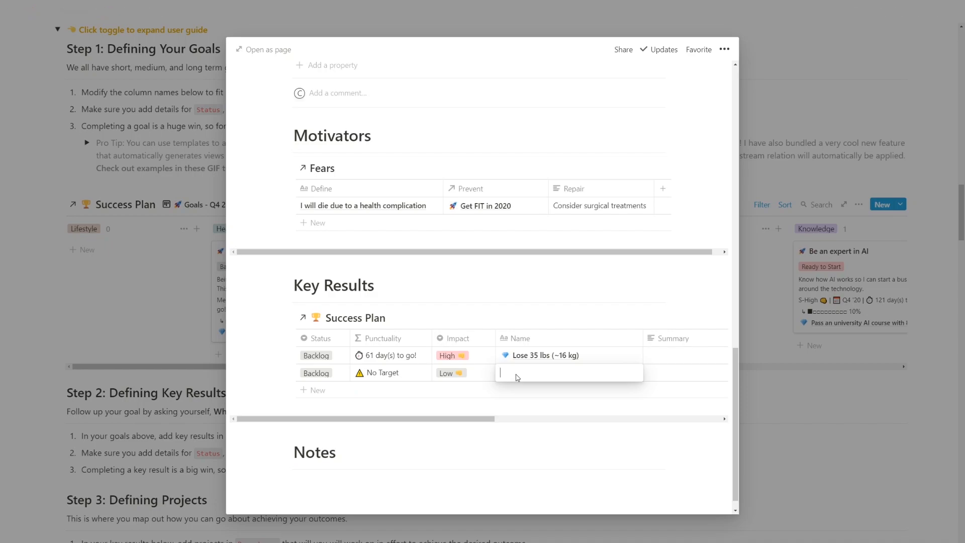
type("Be able to run 5km in one sitting")
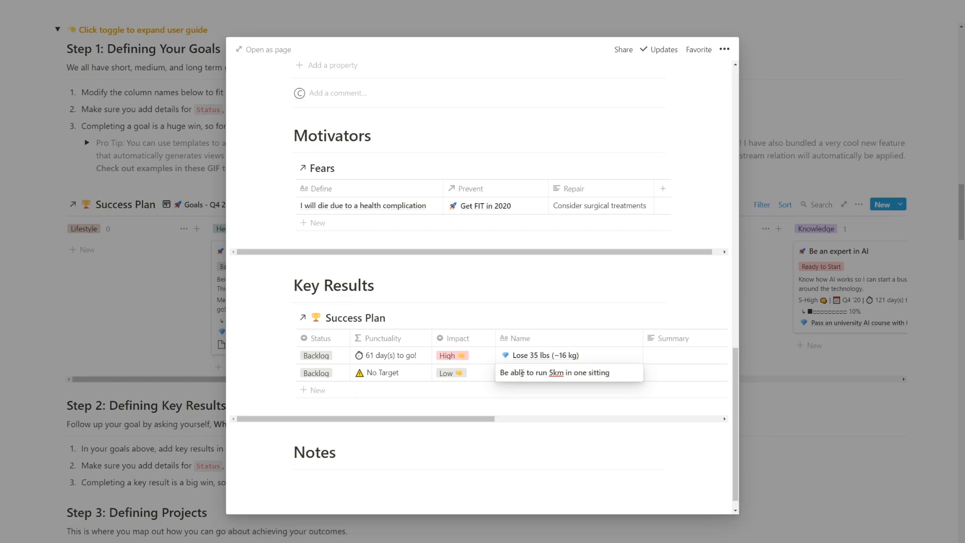
key("Escape")
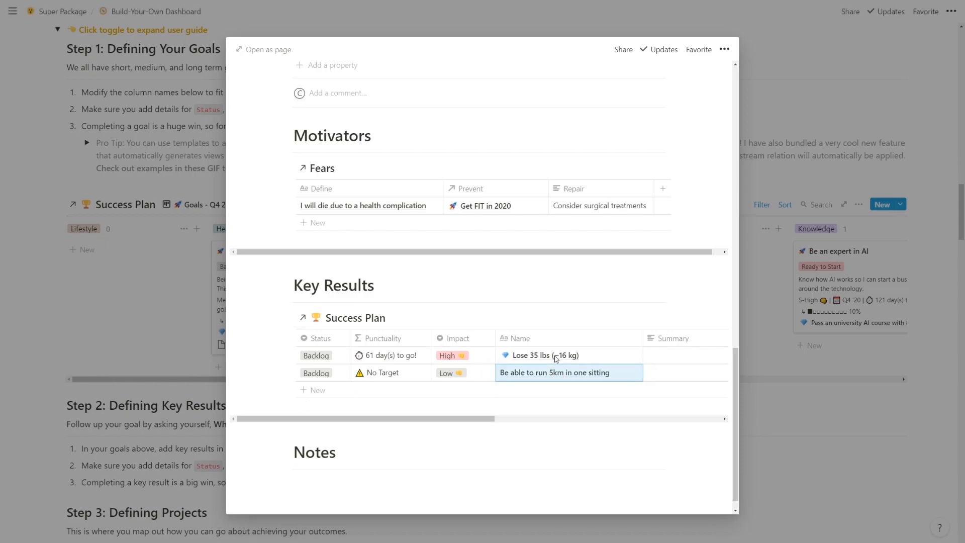
Apply the New Awesome Key Result template to the "Be able to run 5km in one sitting" page and set its Impact to Medium
left_click(622, 373)
scroll(621, 383, "down", 10)
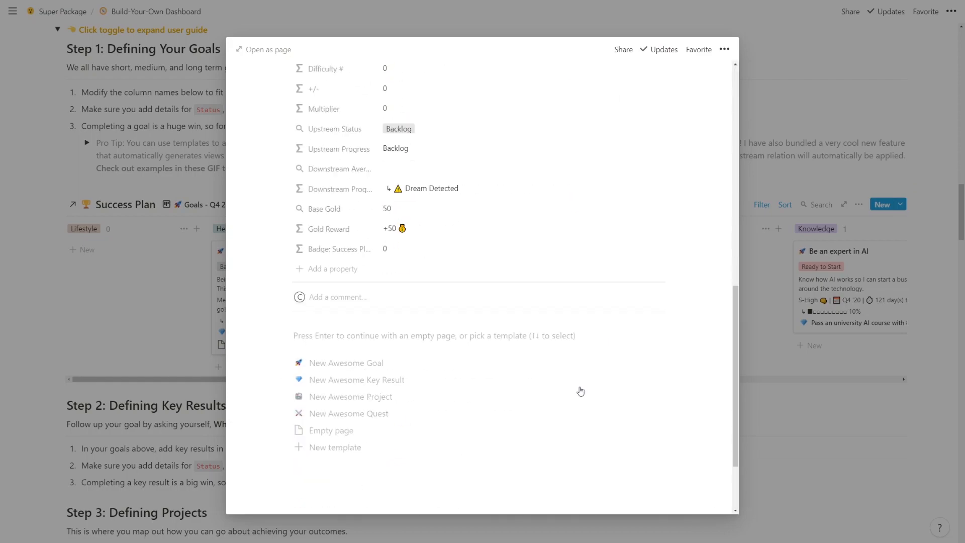
scroll(466, 300, "up", 2)
scroll(466, 300, "up", 8)
left_click(460, 295)
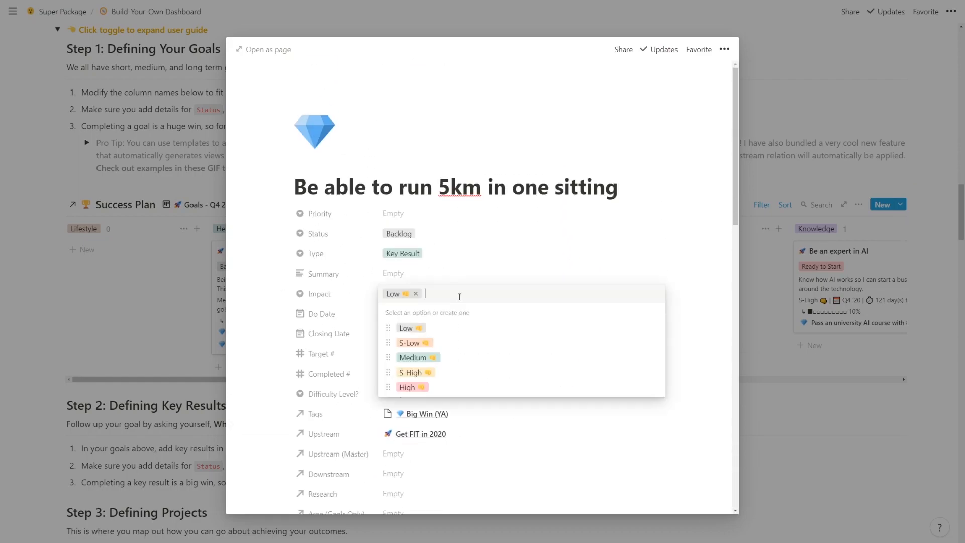
left_click(453, 358)
Enter the Summary "I want to get enough endurance to run extended distances in one go" and set the Do Date to Nov 30, 2020
left_click(427, 278)
type("I want to get enough endurance to ru")
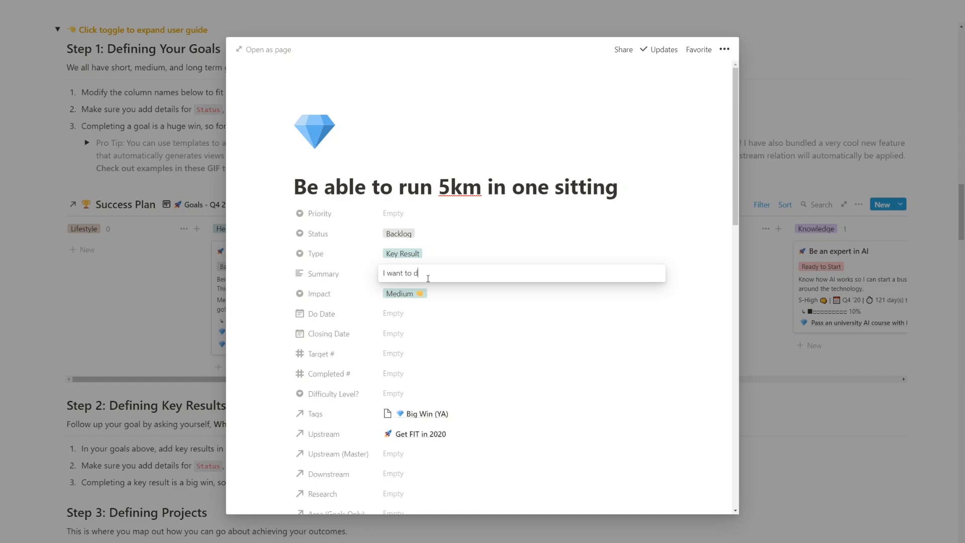
type("n ex")
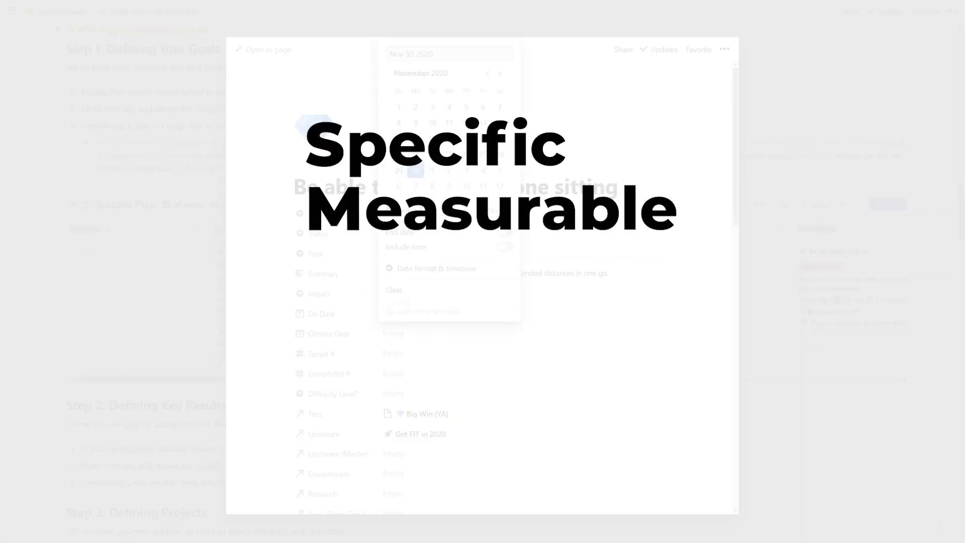
left_click(415, 376)
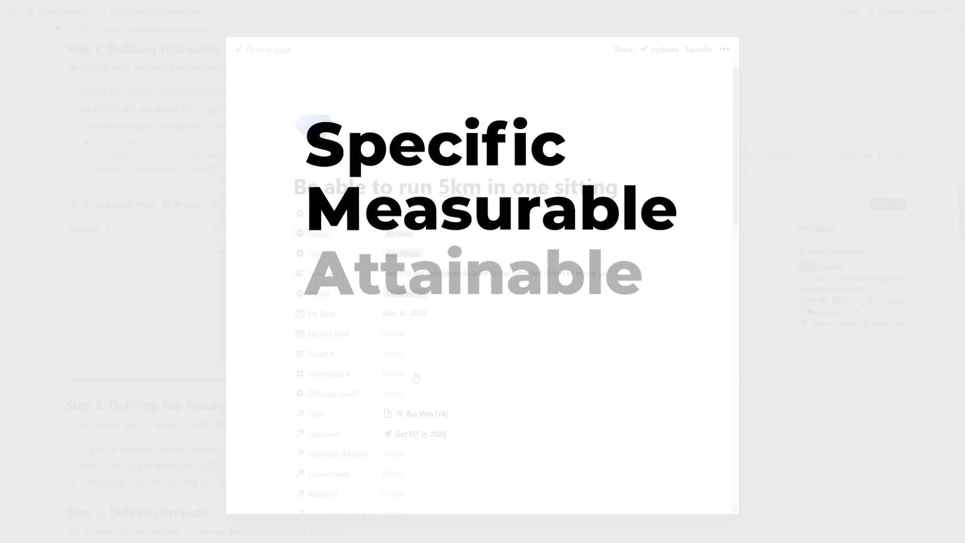
left_click(166, 356)
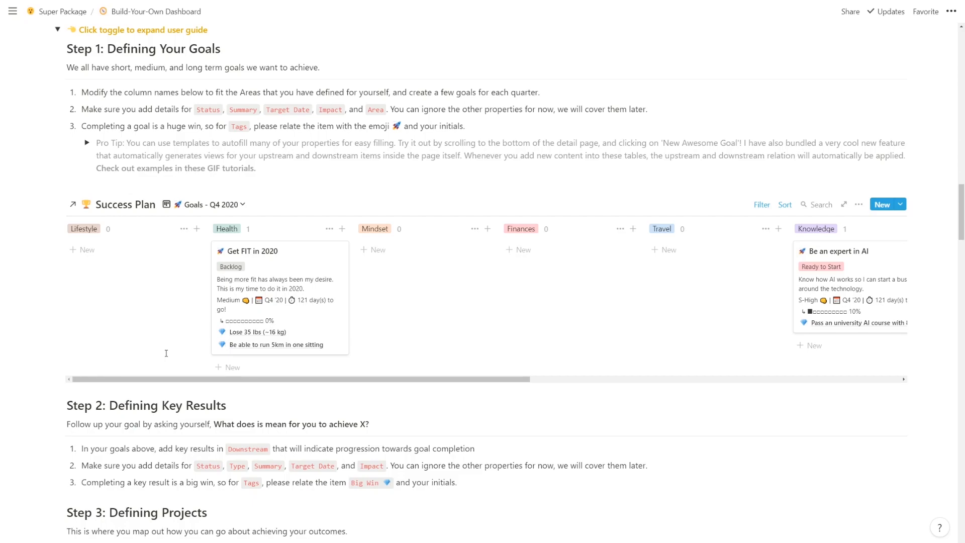
Open the "Lose 35 lbs (~16 kg)" card from the Key Results gallery under Step 3: Defining Projects
scroll(166, 353, "down", 4)
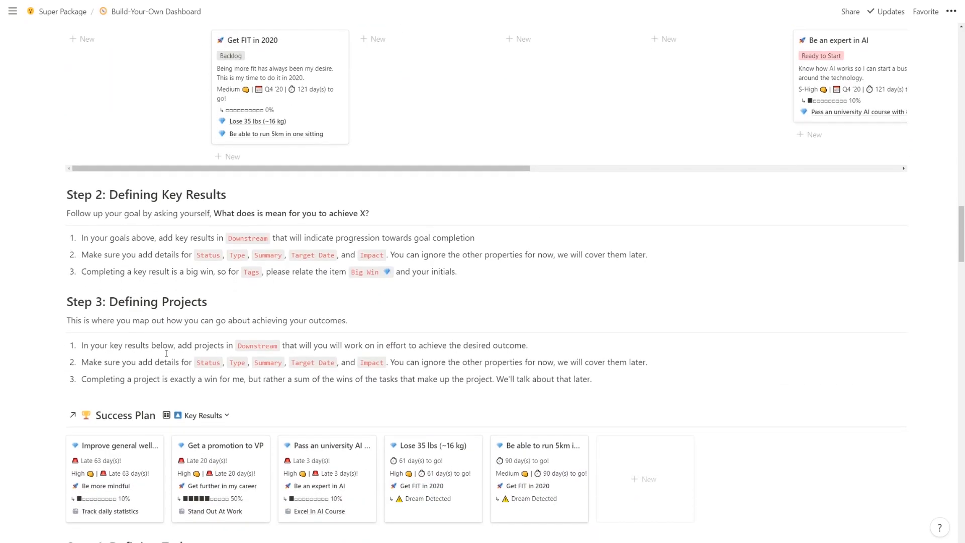
scroll(166, 353, "down", 3)
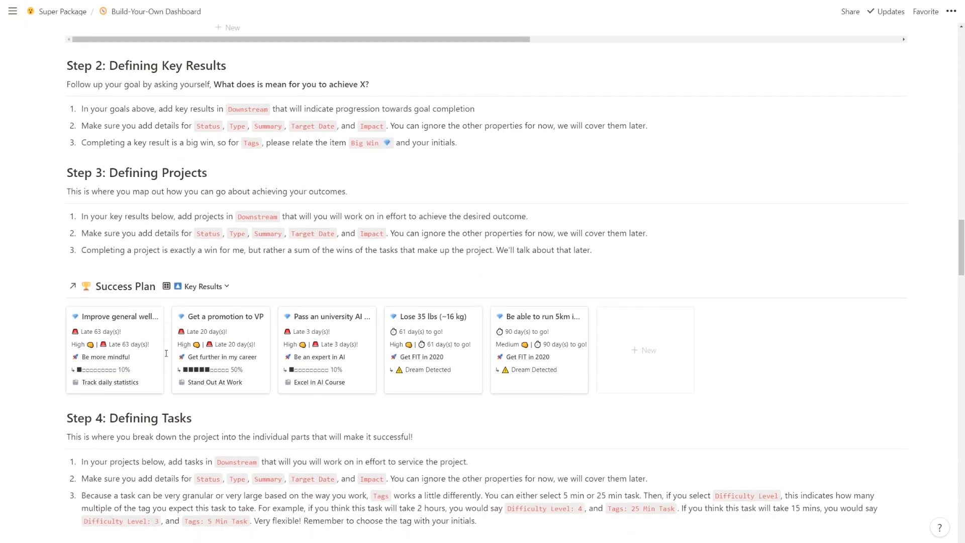
scroll(166, 353, "down", 2)
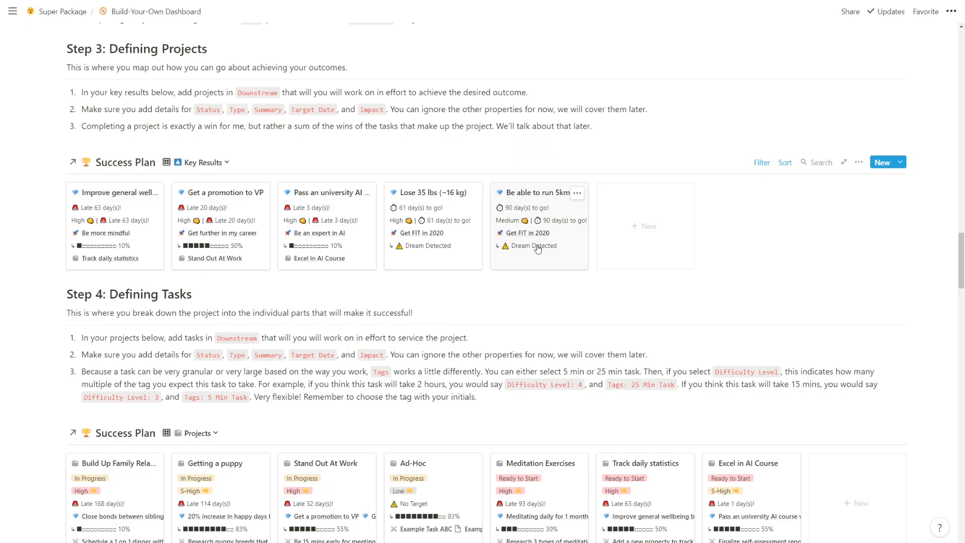
left_click(452, 242)
Add a project named "Cardio Exercise Routine" to the Success Plan table under Projects
scroll(452, 241, "down", 1)
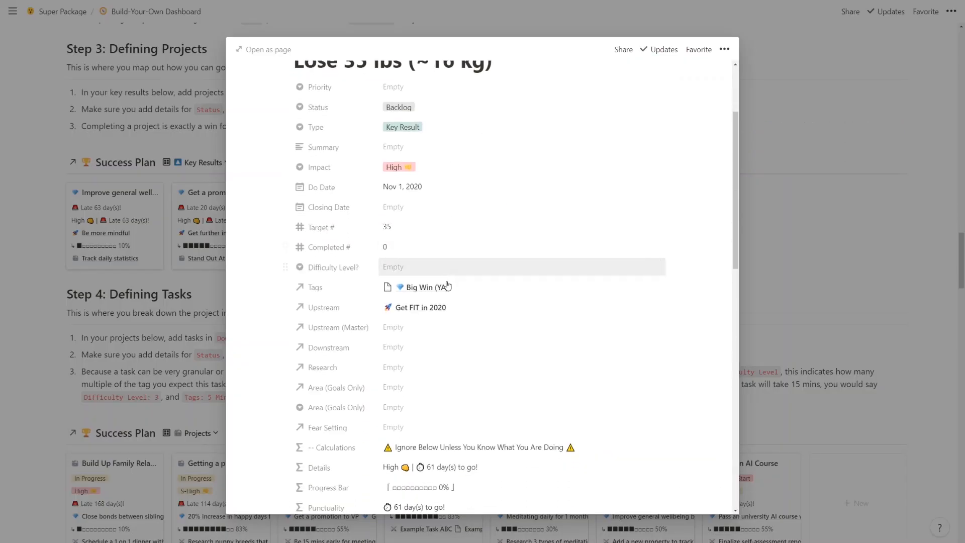
scroll(413, 309, "down", 6)
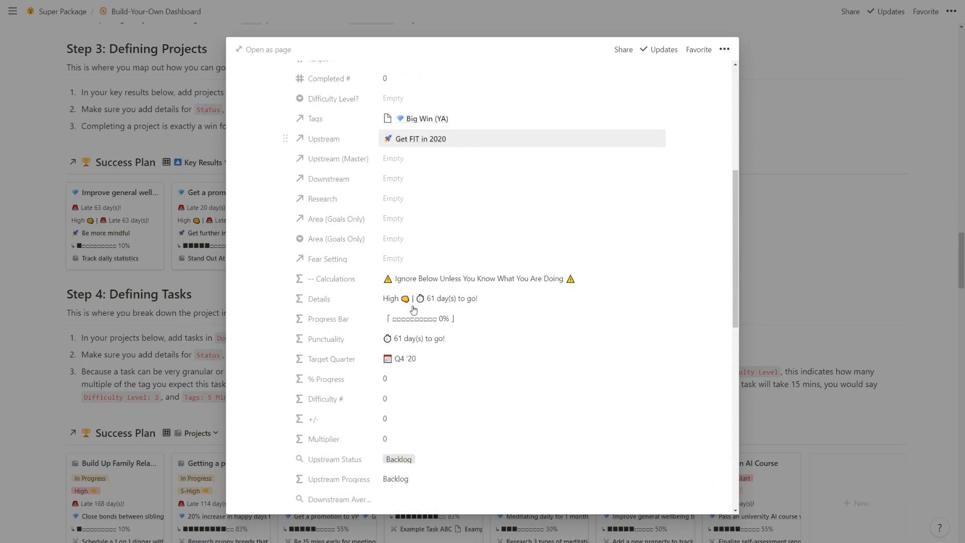
scroll(414, 309, "down", 2)
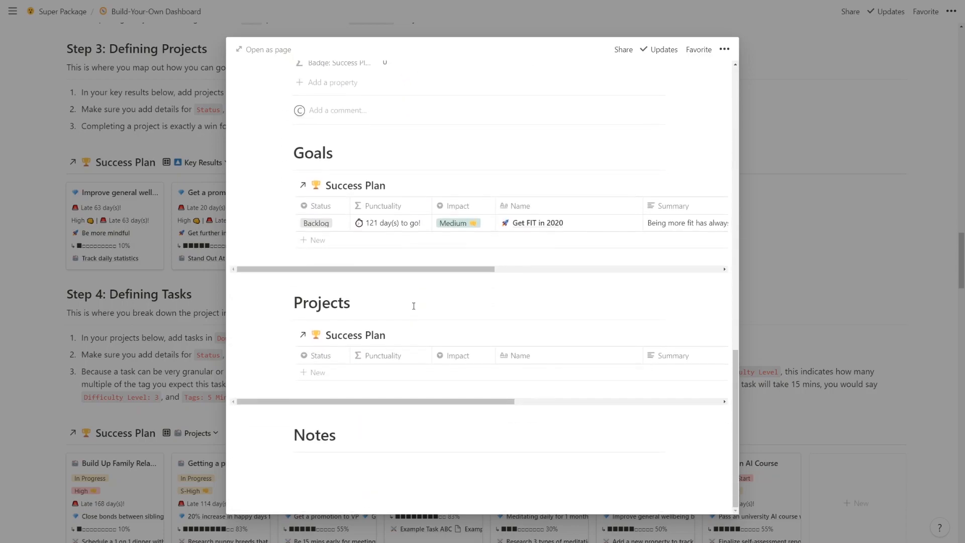
left_click(407, 375)
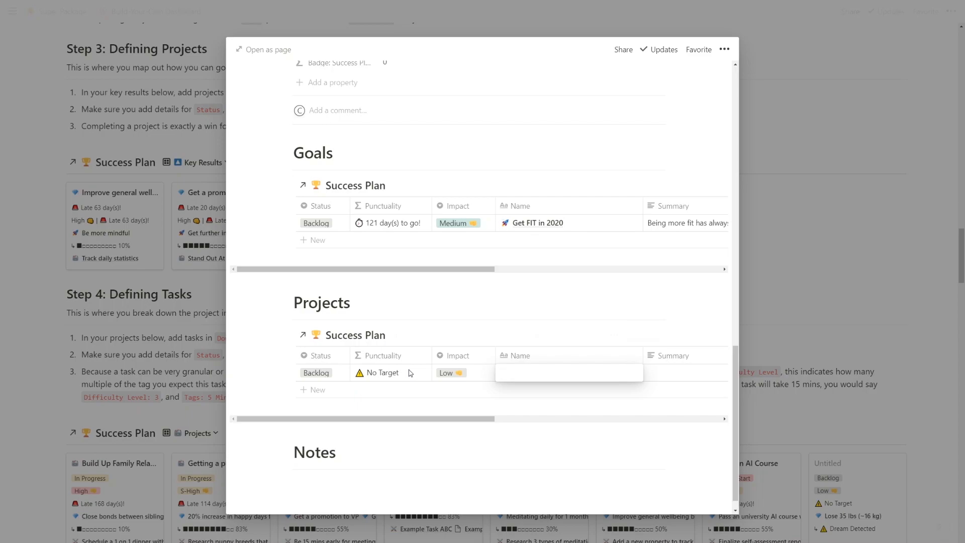
type("Cardio Exercise Routine")
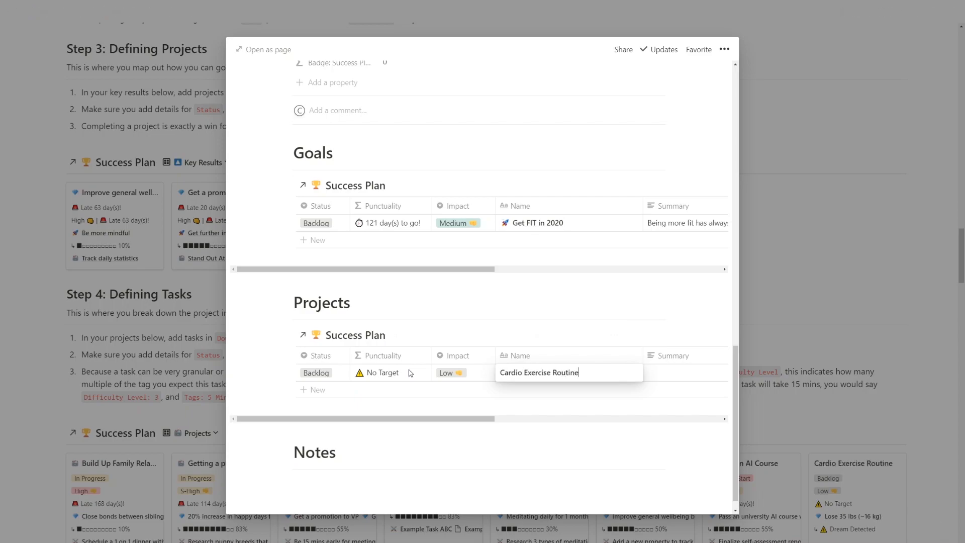
key("Return")
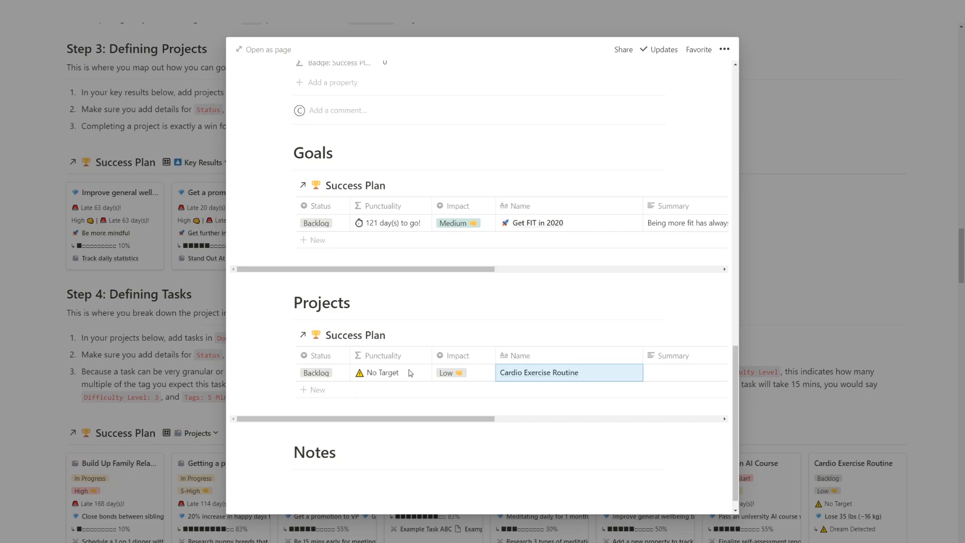
Apply the New Awesome Project template to the "Cardio Exercise Routine" page and set its Impact to S-High
left_click(628, 372)
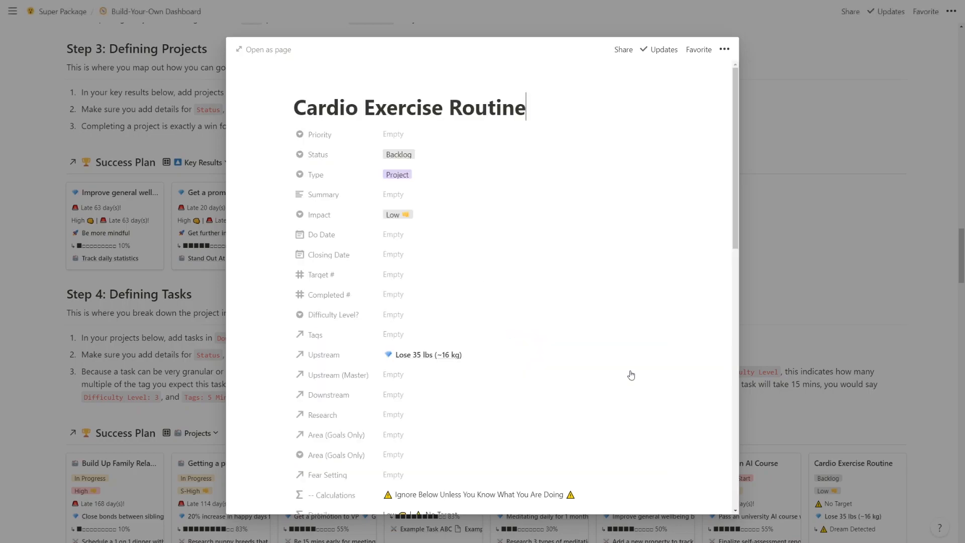
scroll(632, 375, "down", 12)
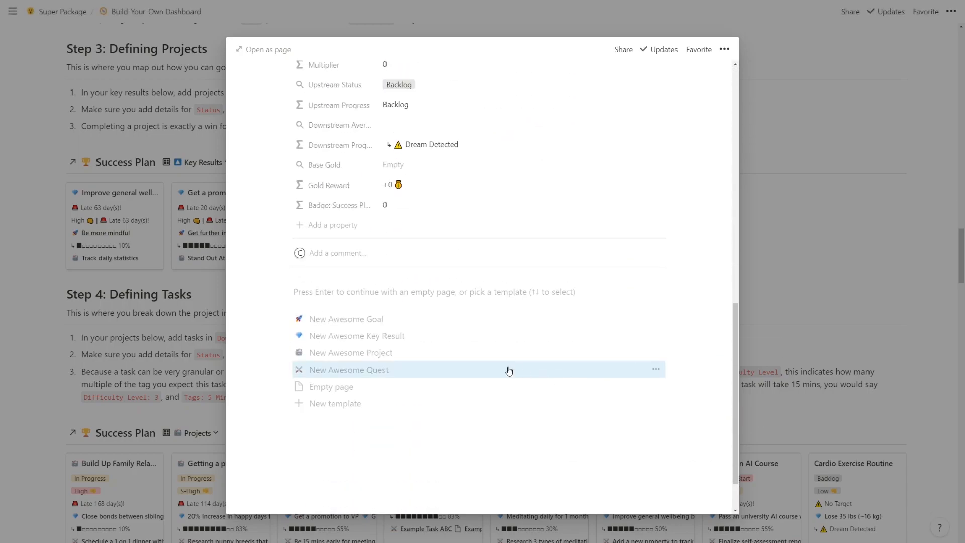
left_click(494, 359)
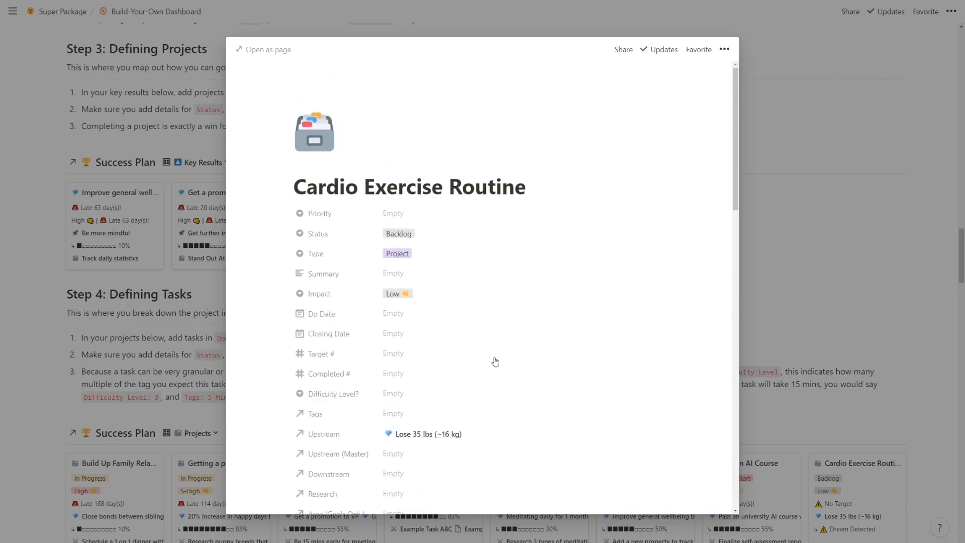
left_click(471, 289)
left_click(454, 373)
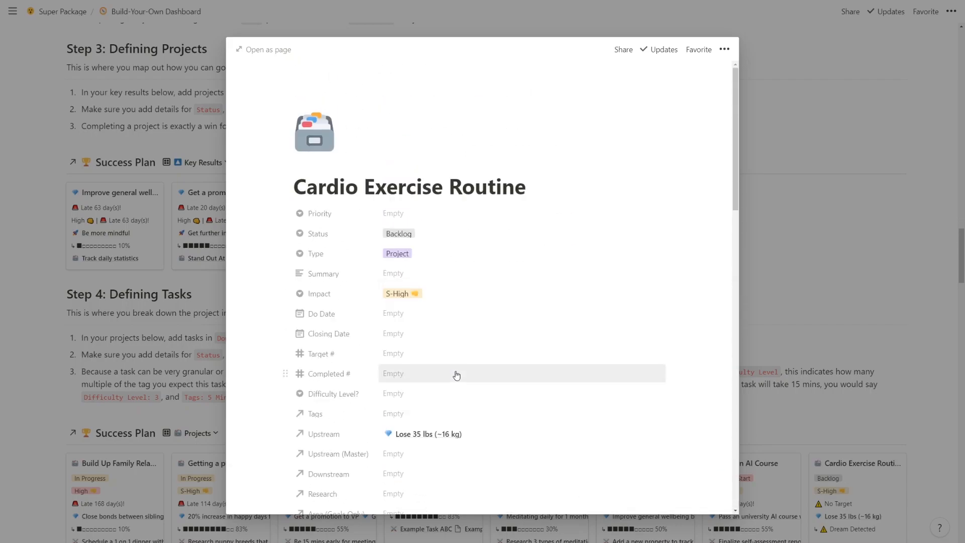
Set the project's Do Date to the range Sep 1, 2020 to Oct 31, 2020
left_click(421, 314)
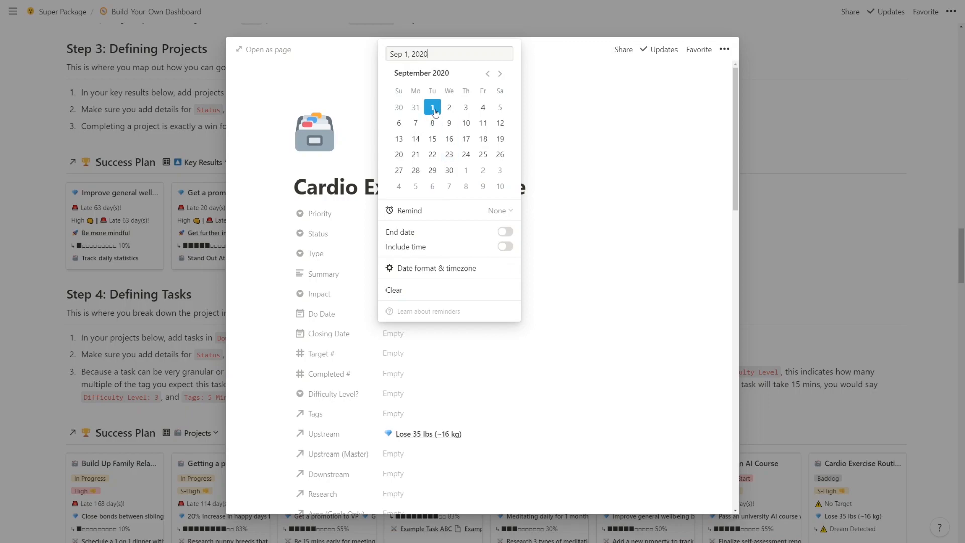
left_click(505, 231)
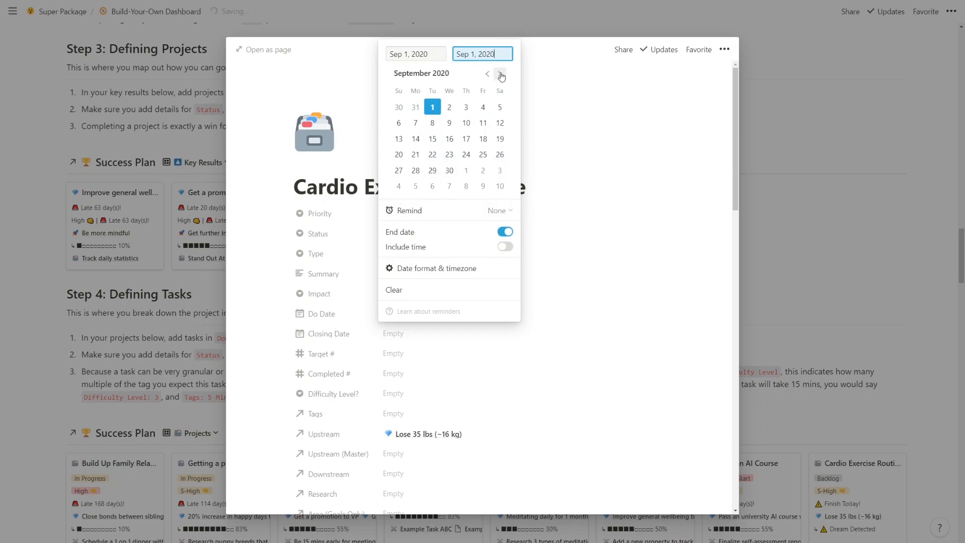
left_click(499, 74)
left_click(501, 173)
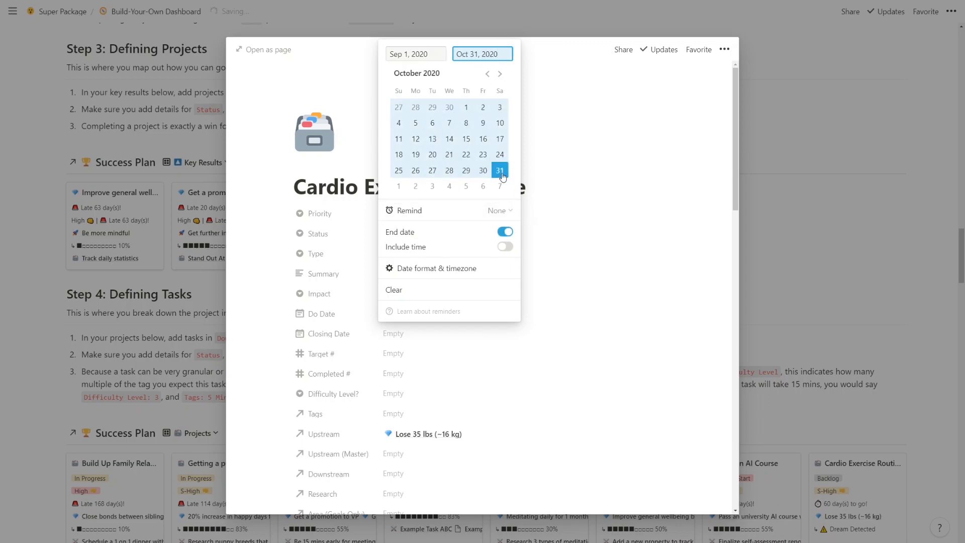
left_click(573, 252)
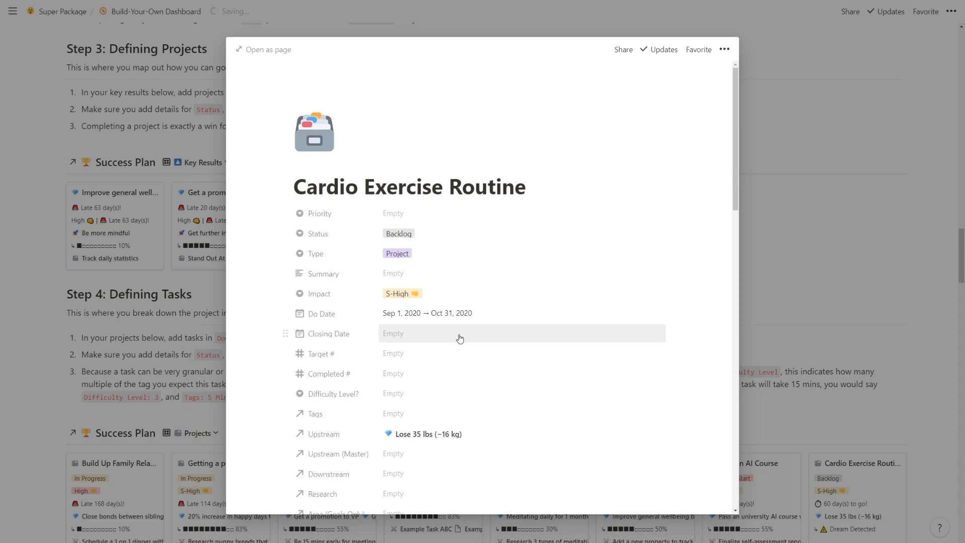
Add a task named "Start 1 new cardio exercise this week" to the project's Success Plan table under Tasks
scroll(460, 338, "down", 3)
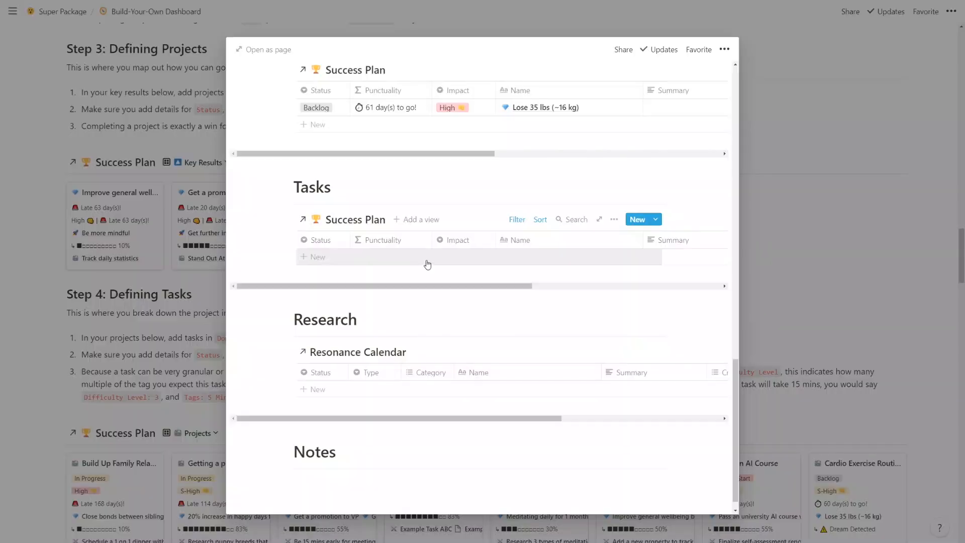
left_click(427, 265)
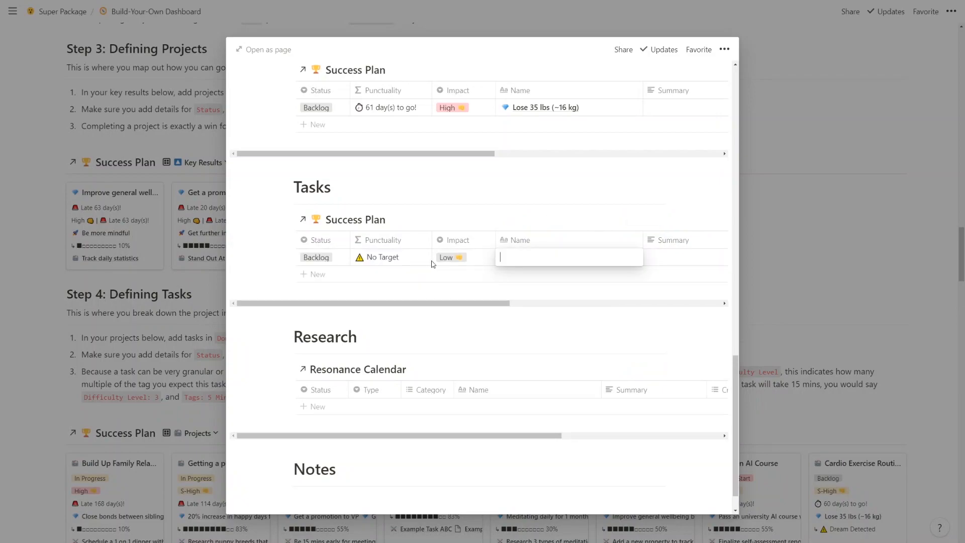
type("Start 1 new")
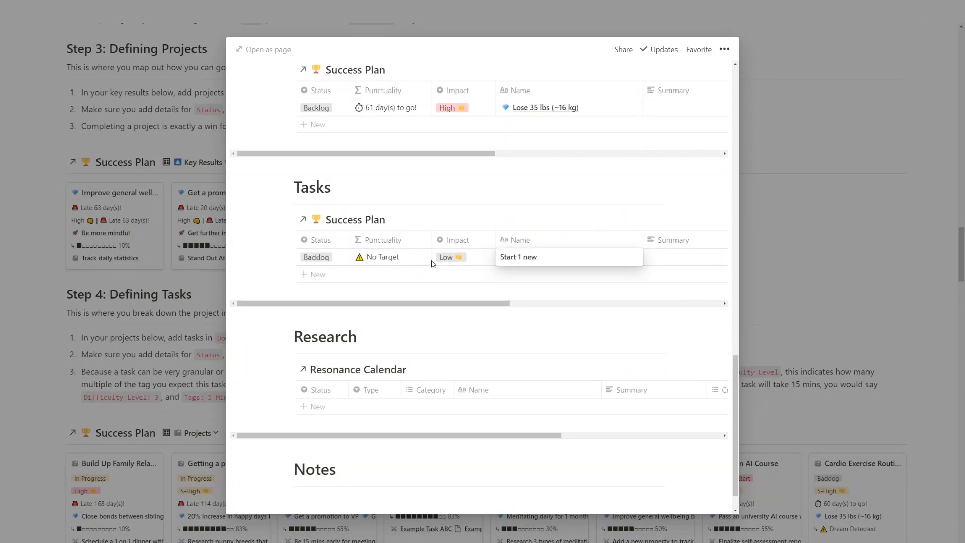
type(" cardio exercise this week")
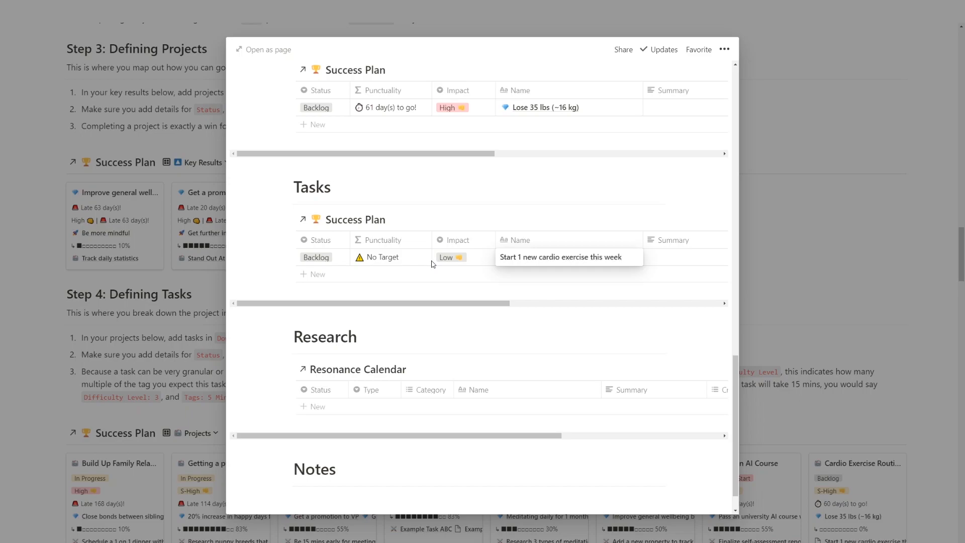
key("Escape")
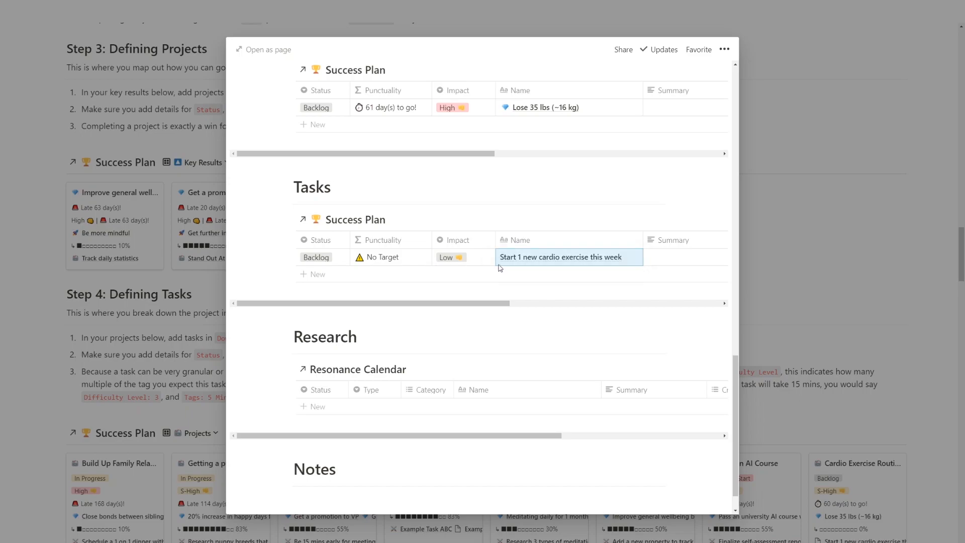
Open the new cardio task's page and apply the New Awesome Quest template to it
left_click(619, 257)
scroll(621, 258, "down", 5)
scroll(621, 258, "down", 5)
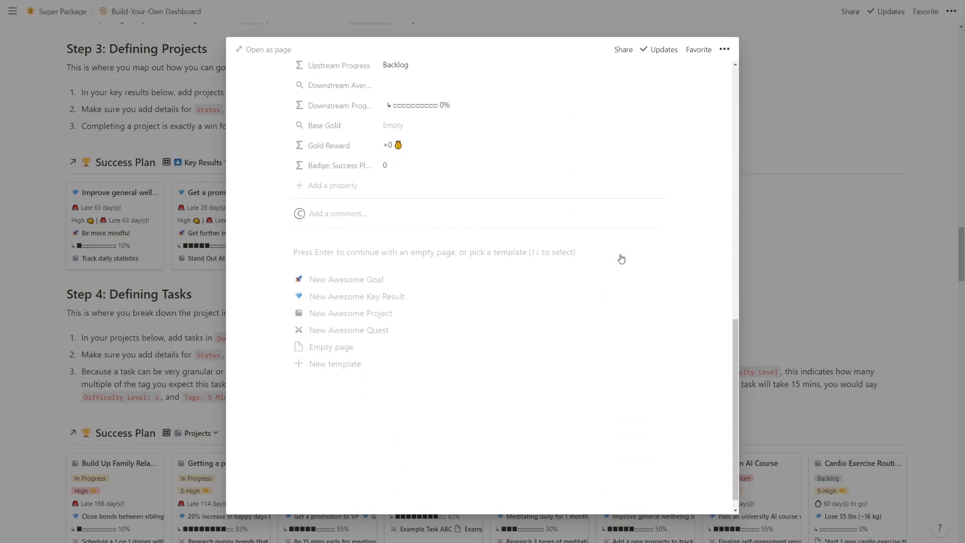
left_click(507, 324)
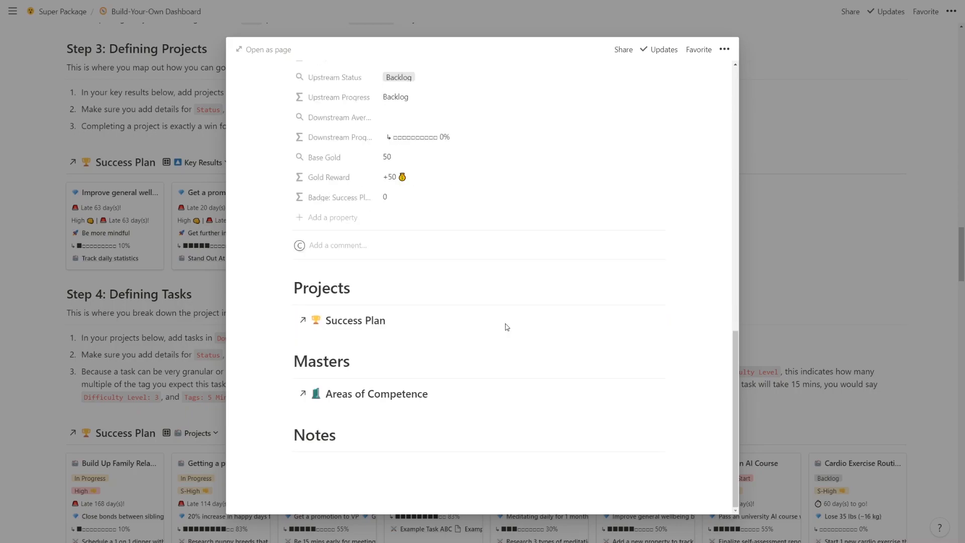
scroll(506, 325, "up", 10)
scroll(506, 328, "up", 4)
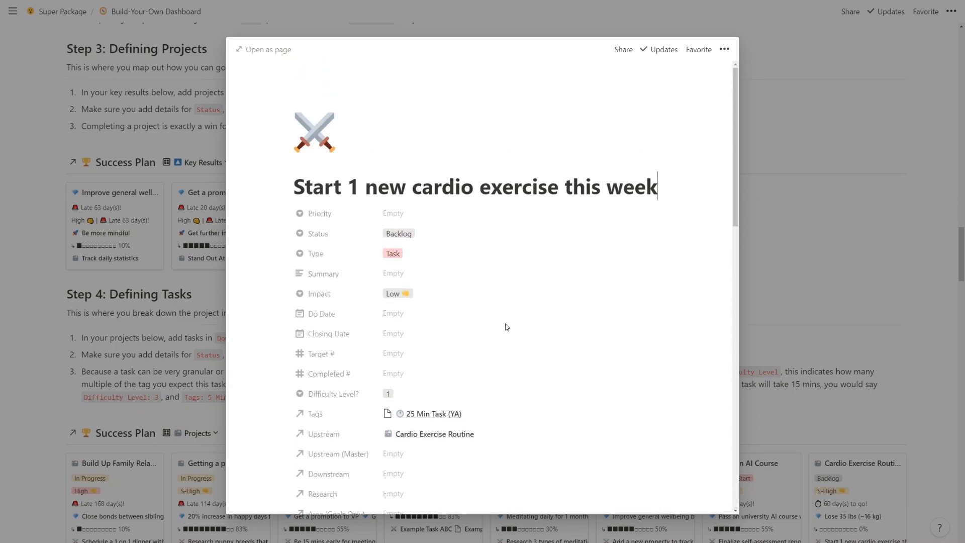
Set the task's Impact to High and its Do Date to Sep 1, 2020
left_click(402, 293)
left_click(419, 386)
left_click(453, 314)
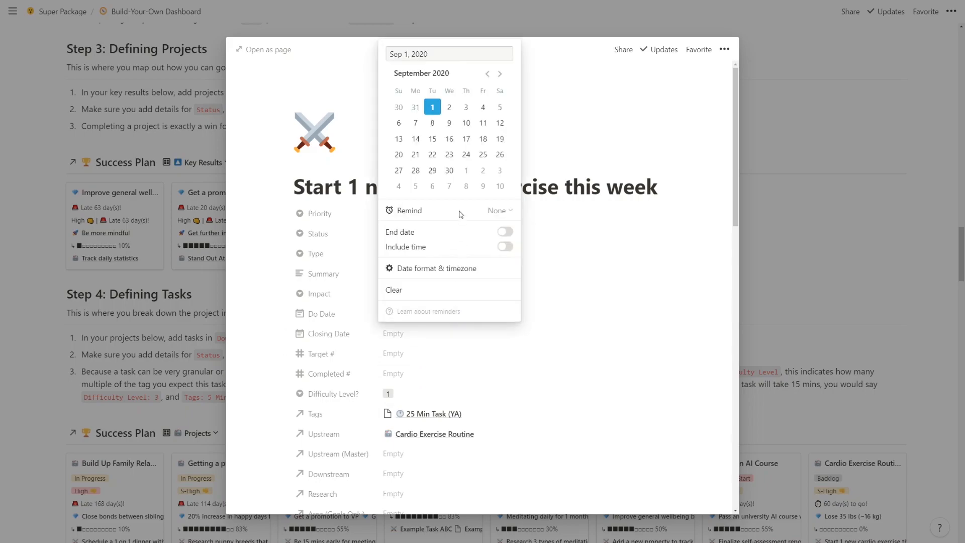
left_click(551, 257)
Rename the task "Research & start 1 new cardio exercise this week" and set its Difficulty Level to 2
scroll(549, 258, "down", 2)
left_click(298, 95)
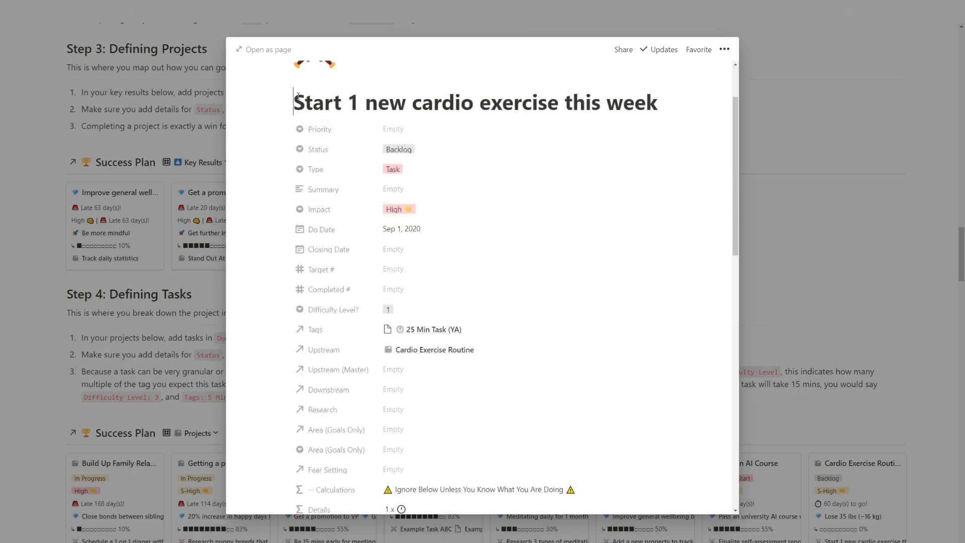
type("Research &")
key("Delete")
type("s")
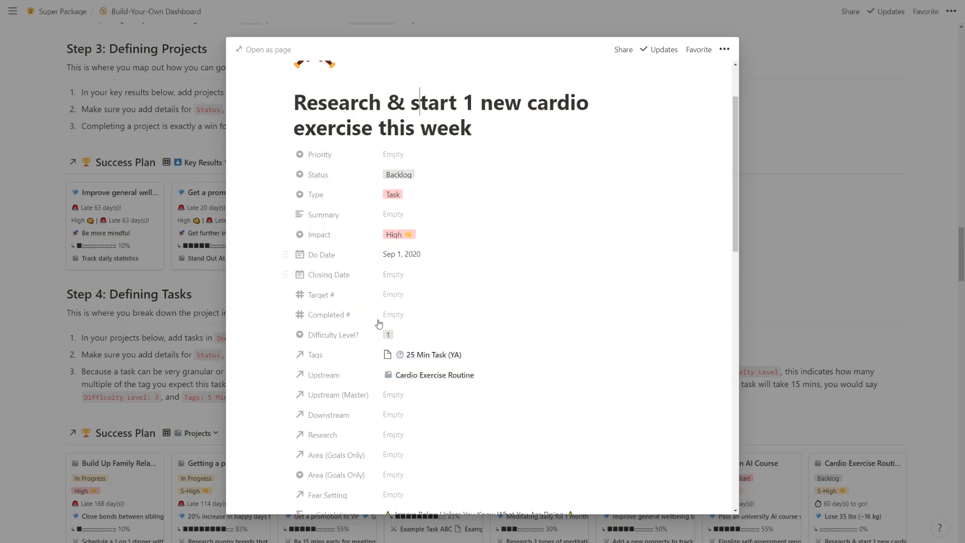
left_click(399, 335)
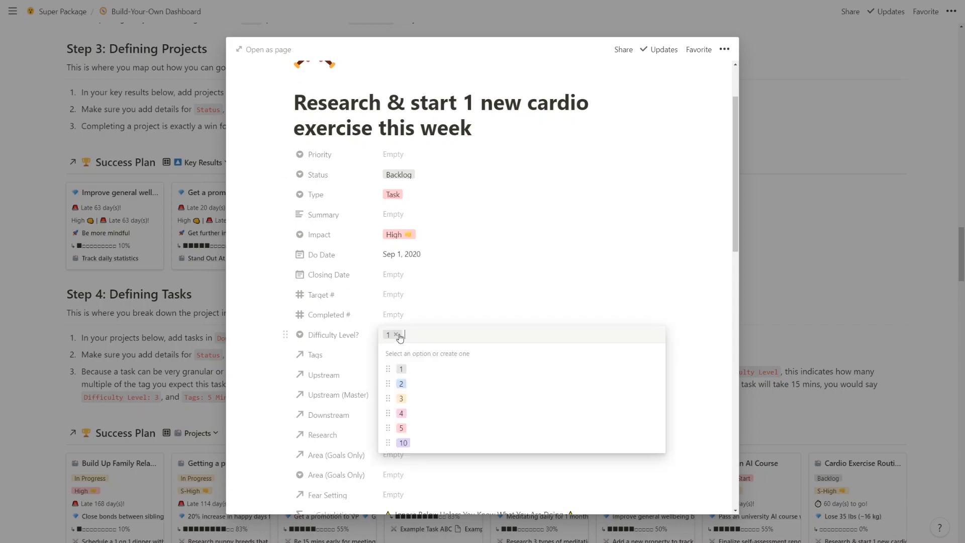
left_click(417, 386)
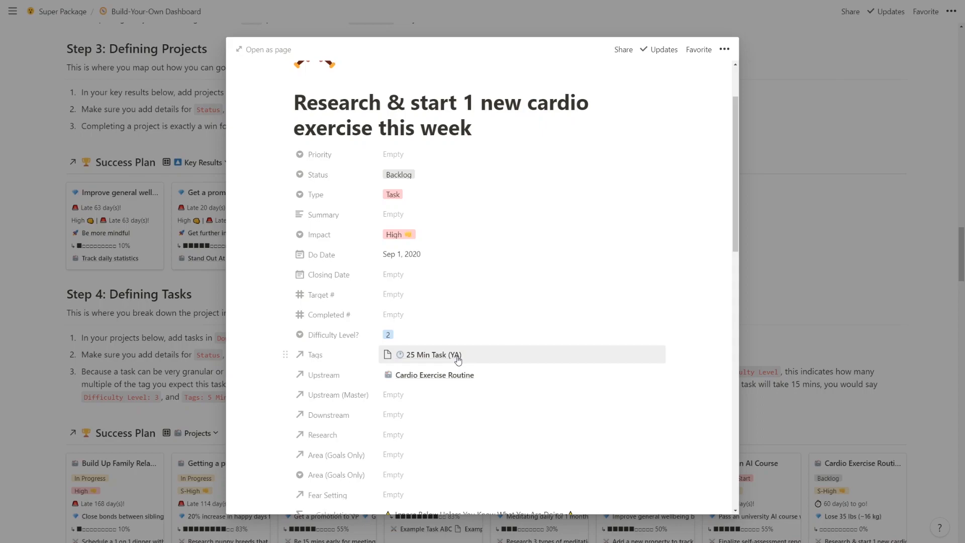
Open the "Cardio Exercise Routine" project from the Success Plan table under the task's Projects heading
scroll(458, 358, "down", 3)
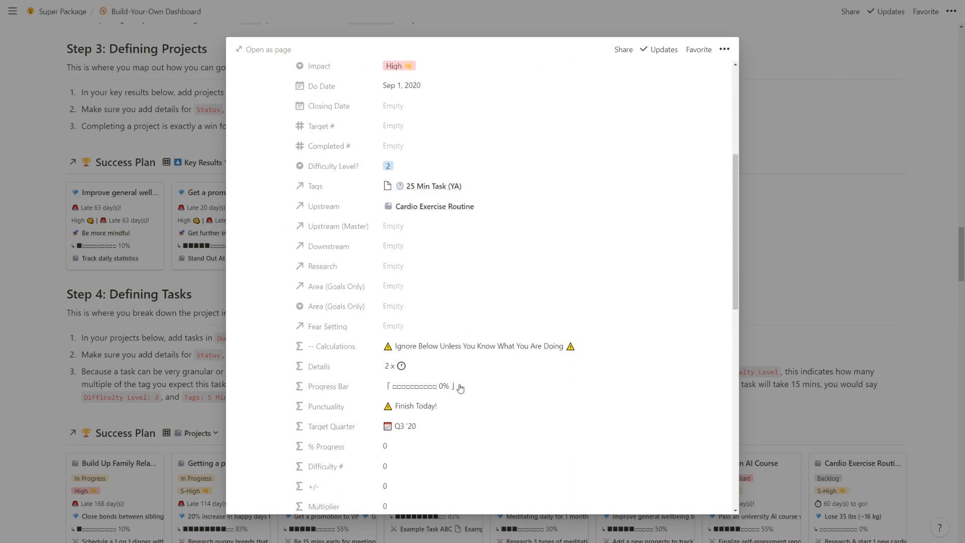
scroll(460, 388, "down", 6)
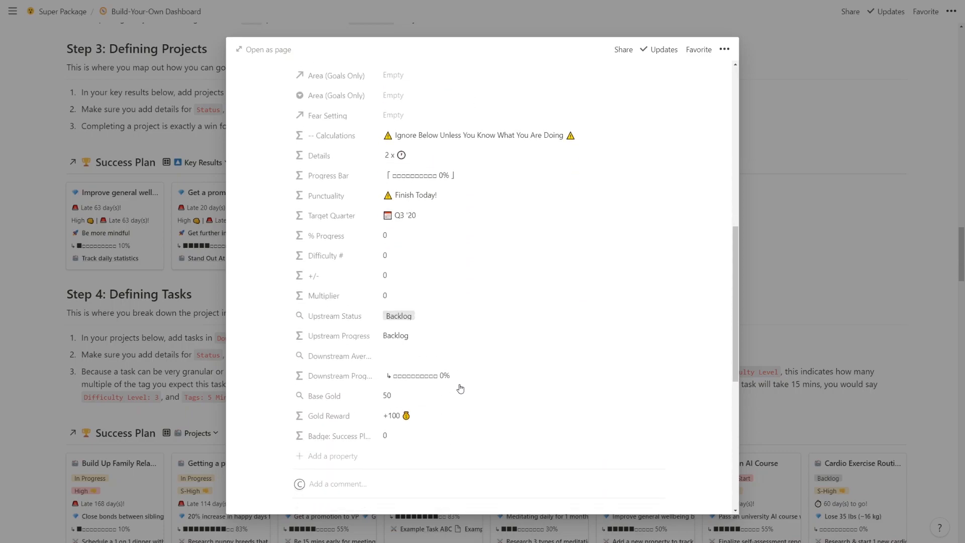
scroll(460, 388, "down", 4)
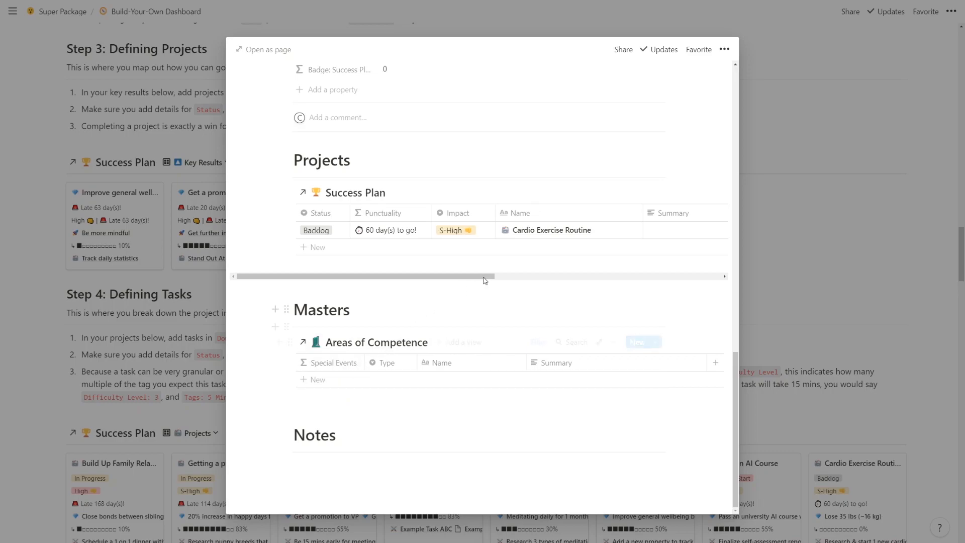
left_click(613, 229)
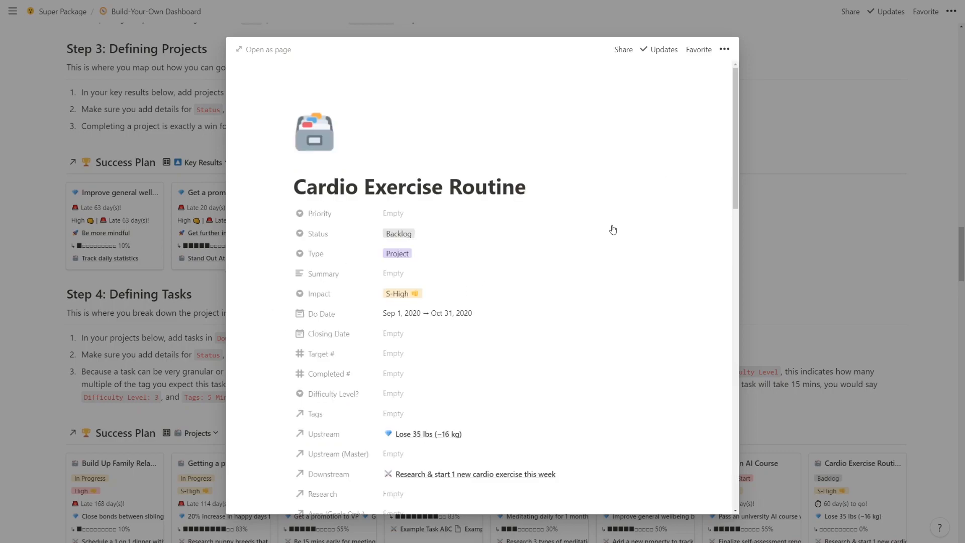
Add a Resonance Calendar entry under Research whose name says that Example exercise ABC helped a named person lose 15 pounds
scroll(613, 229, "down", 5)
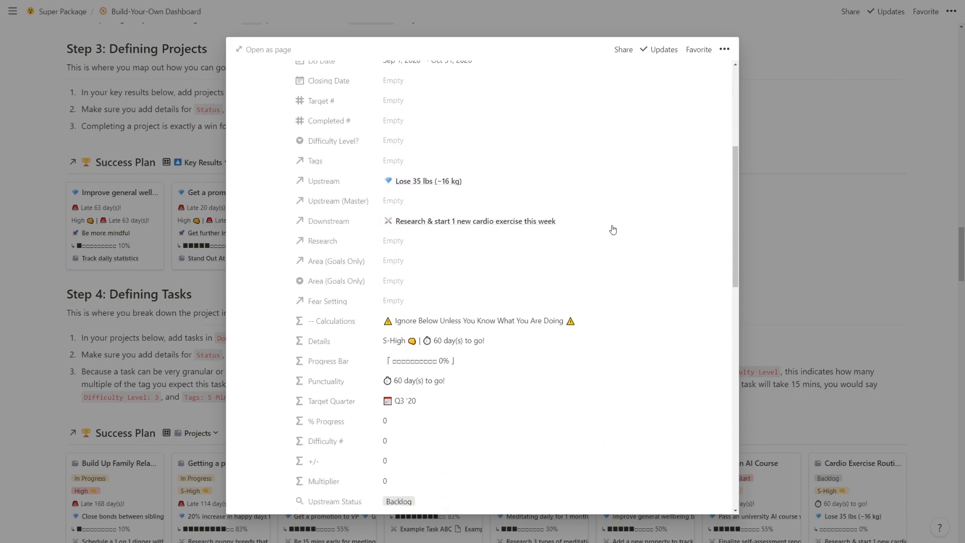
scroll(613, 229, "down", 10)
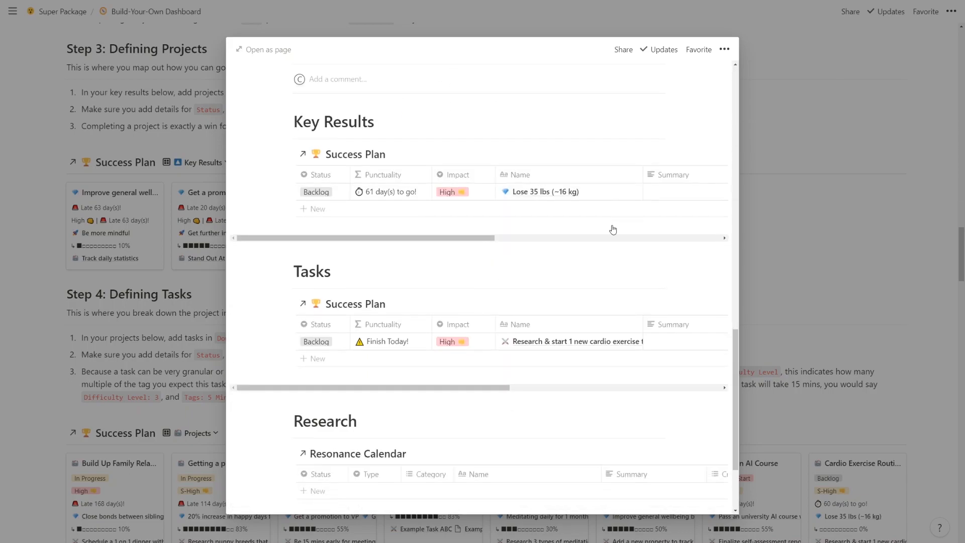
scroll(613, 229, "down", 3)
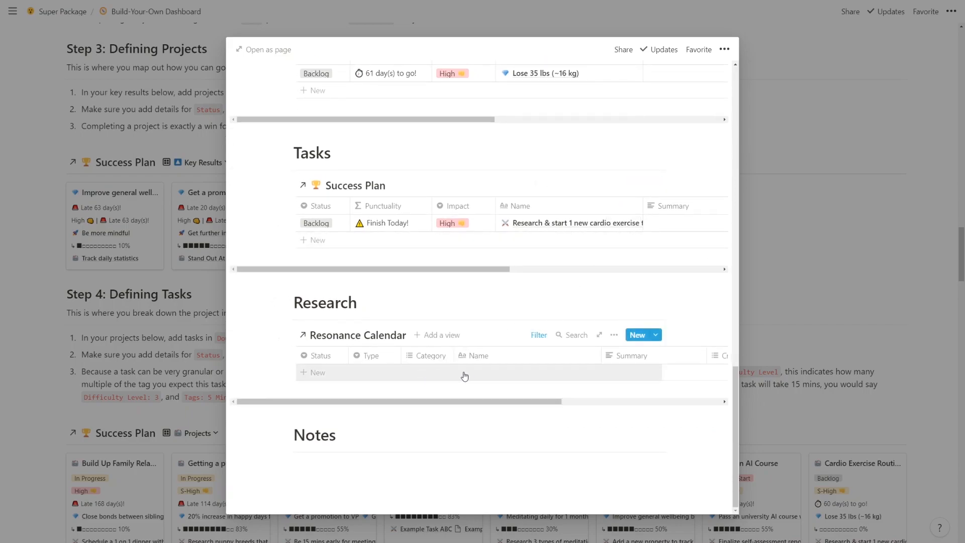
left_click(490, 373)
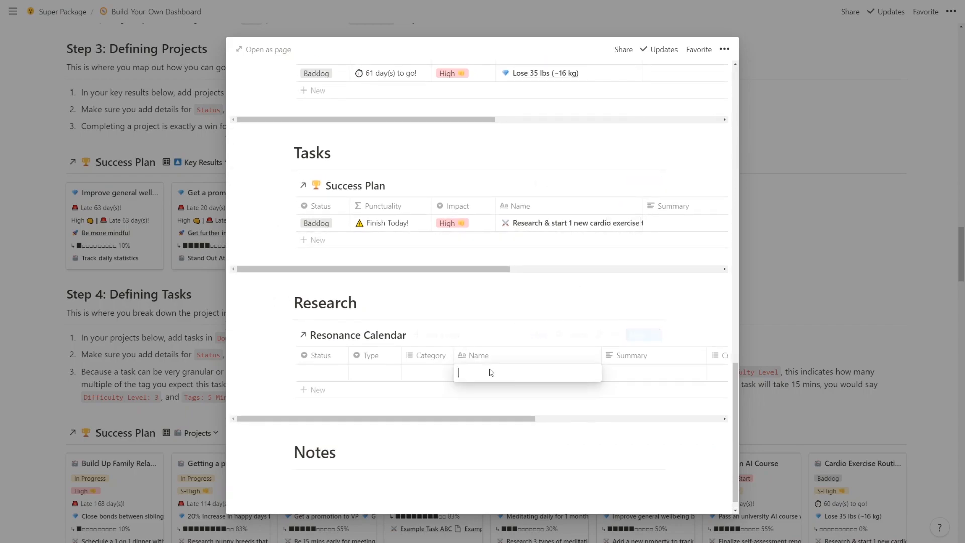
type("E")
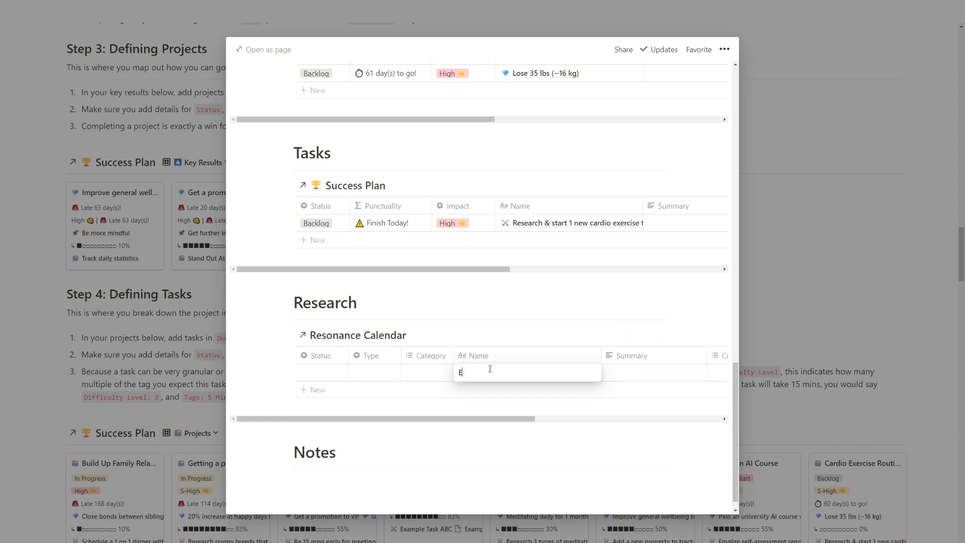
type("xample exercise ABC helped Bob lose 15 pounds!")
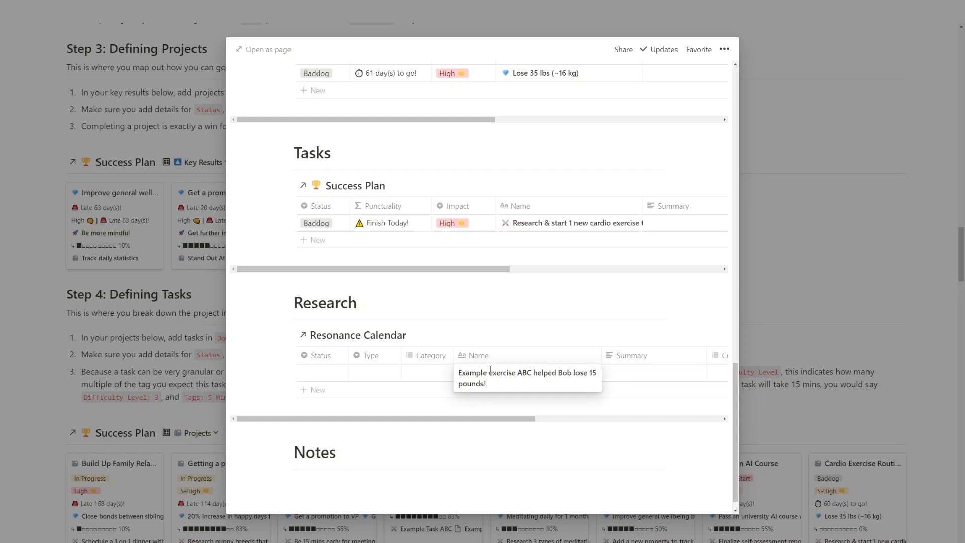
key("Escape")
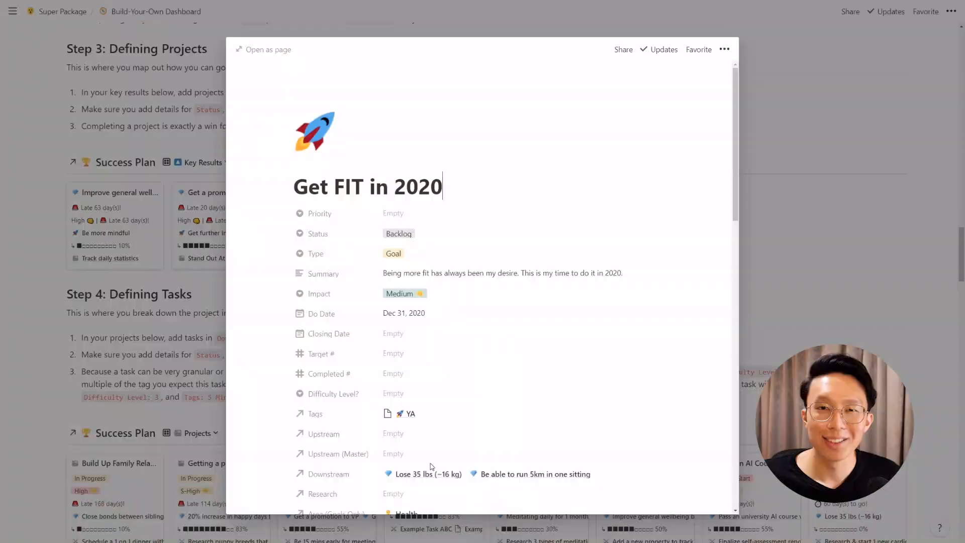
Open the "Be able to run 5km in one sitting" key result from the Key Results table in the "Get FIT in 2020" goal
scroll(431, 465, "down", 5)
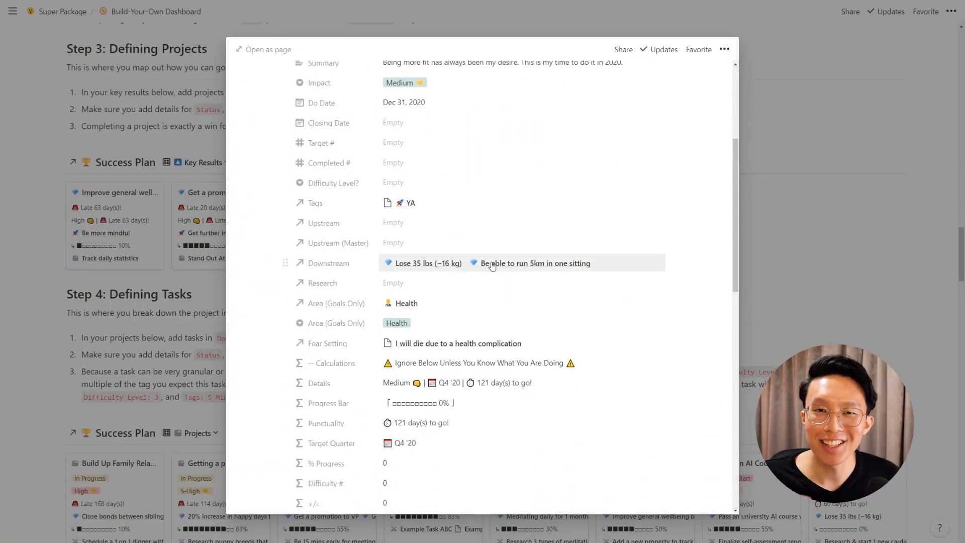
scroll(492, 266, "down", 8)
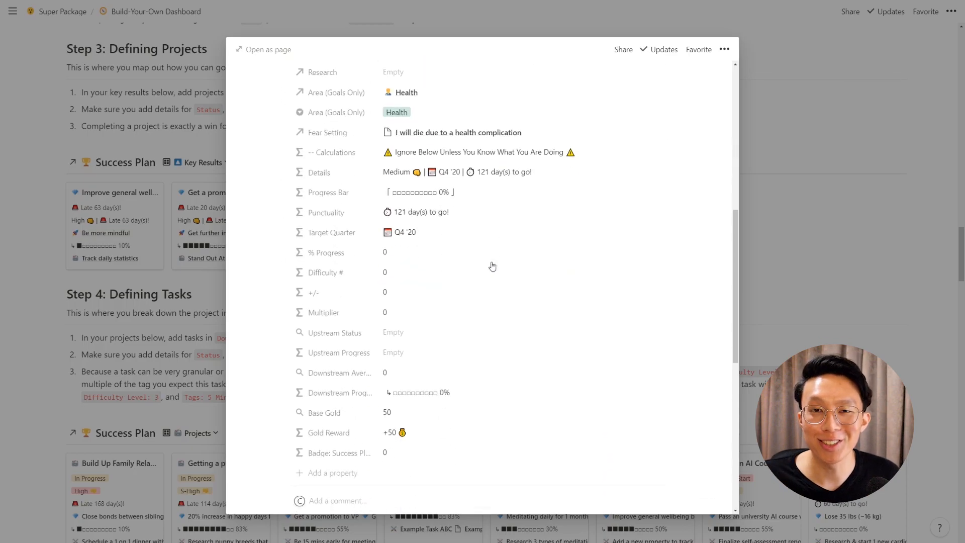
scroll(491, 267, "down", 4)
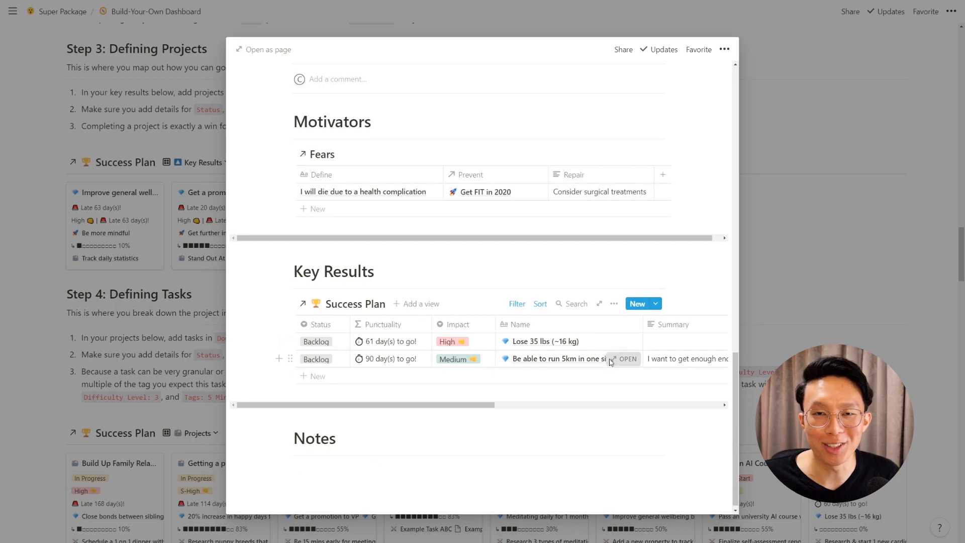
left_click(610, 362)
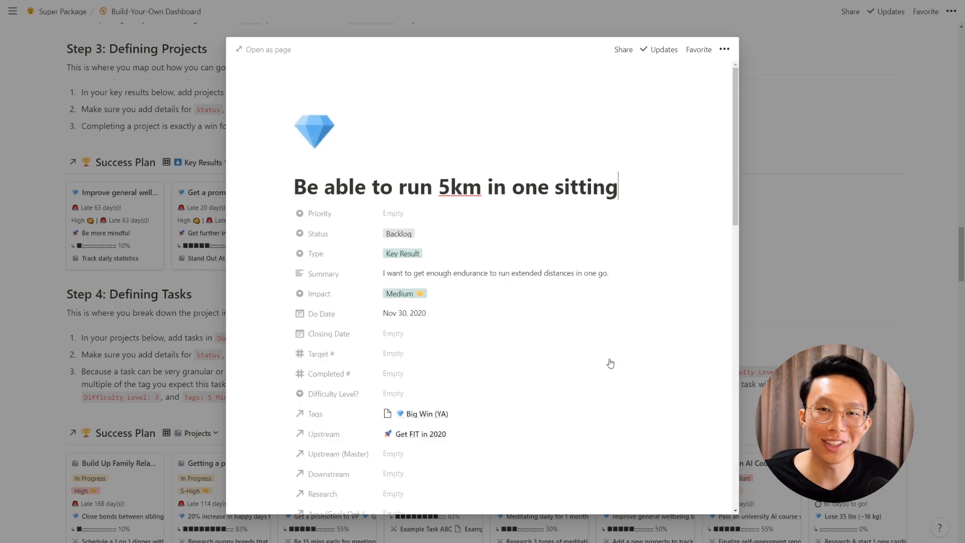
Link the "Cardio Exercise Routine" project to the key result's Downstream property, check it under Projects, and close the page
scroll(610, 363, "down", 3)
scroll(610, 365, "down", 5)
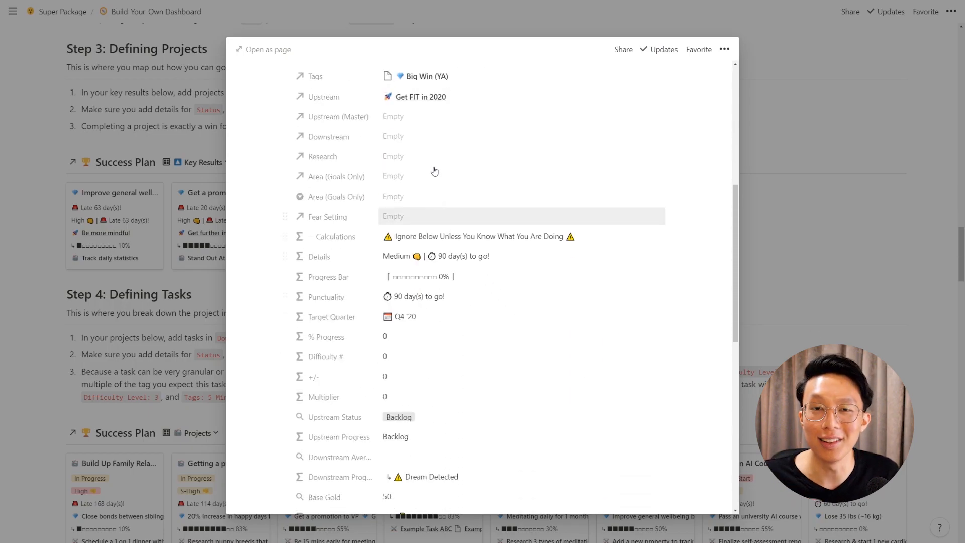
left_click(439, 138)
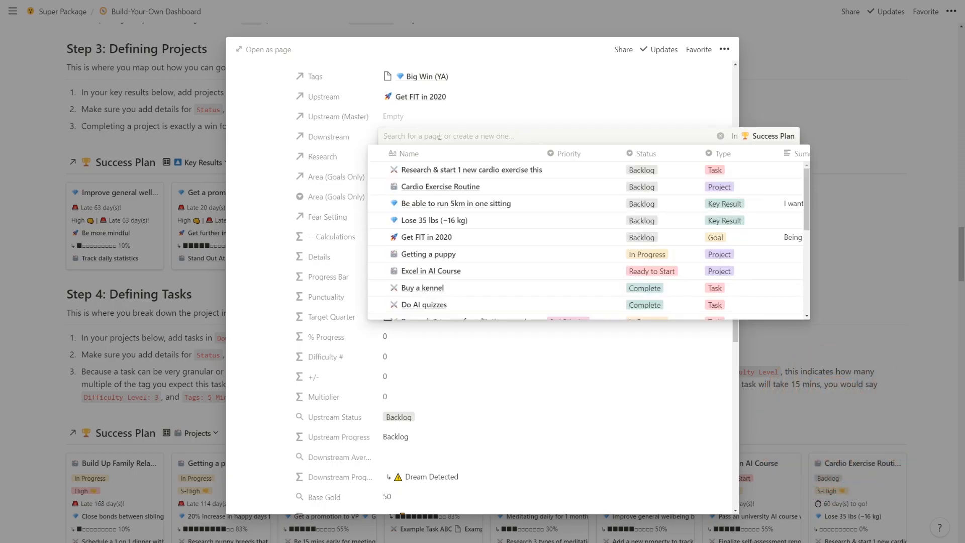
mouse_move(379, 191)
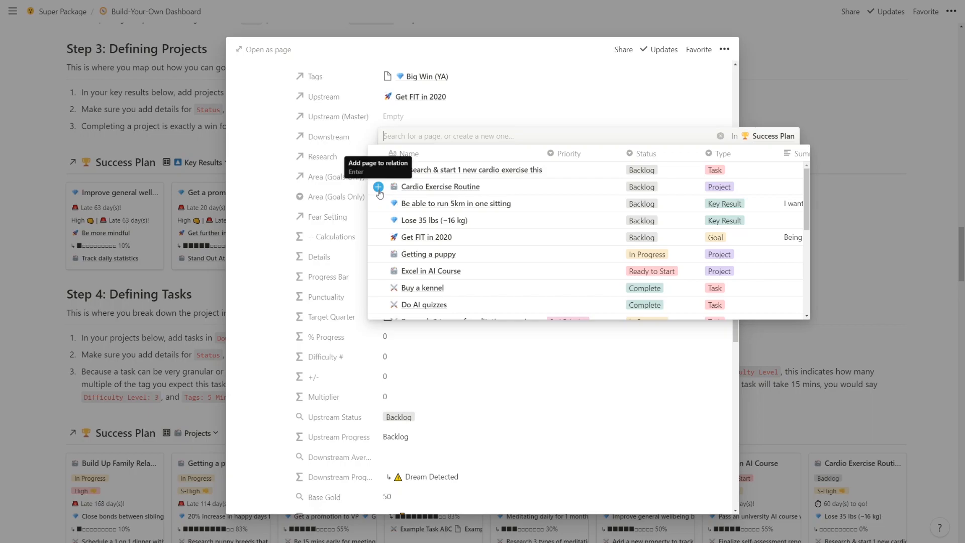
left_click(379, 191)
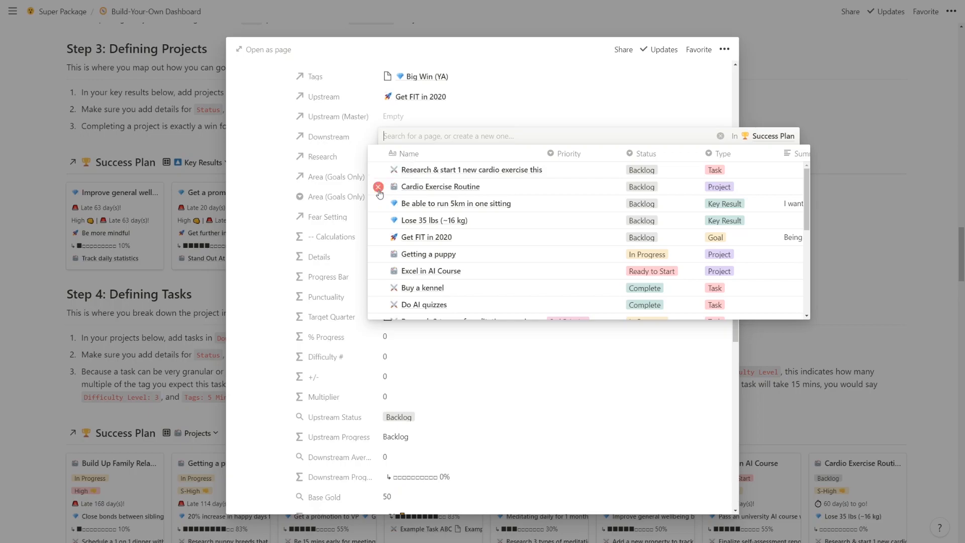
left_click(349, 191)
scroll(350, 192, "down", 10)
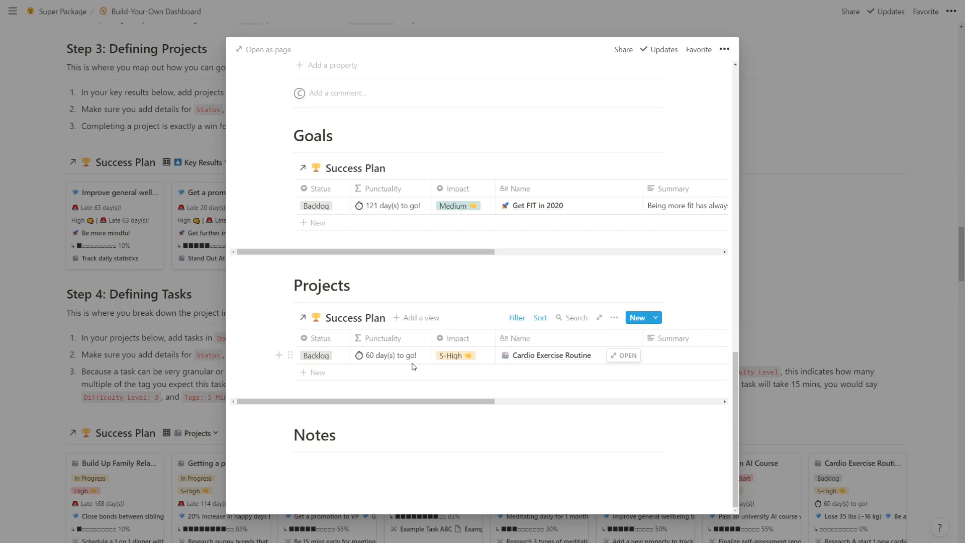
left_click(188, 300)
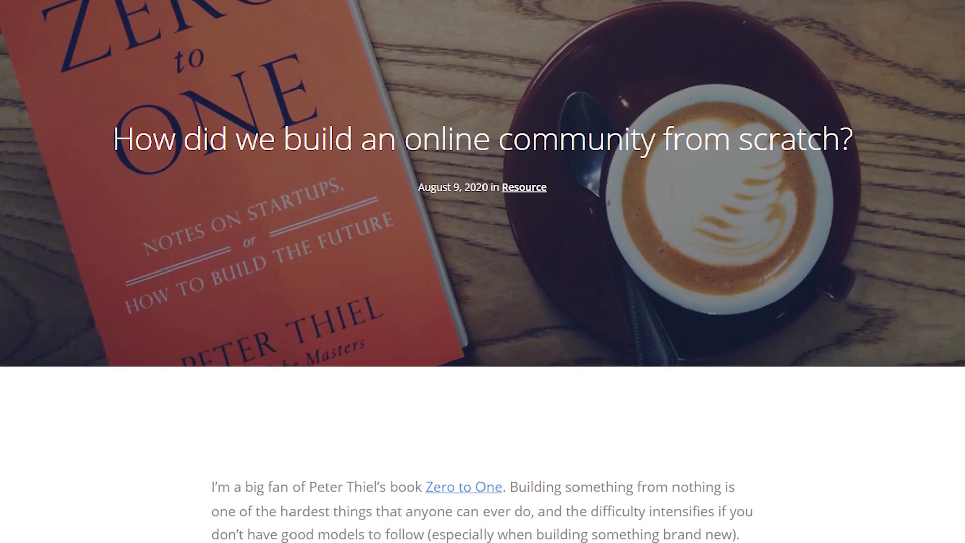
scroll(483, 272, "down", 5)
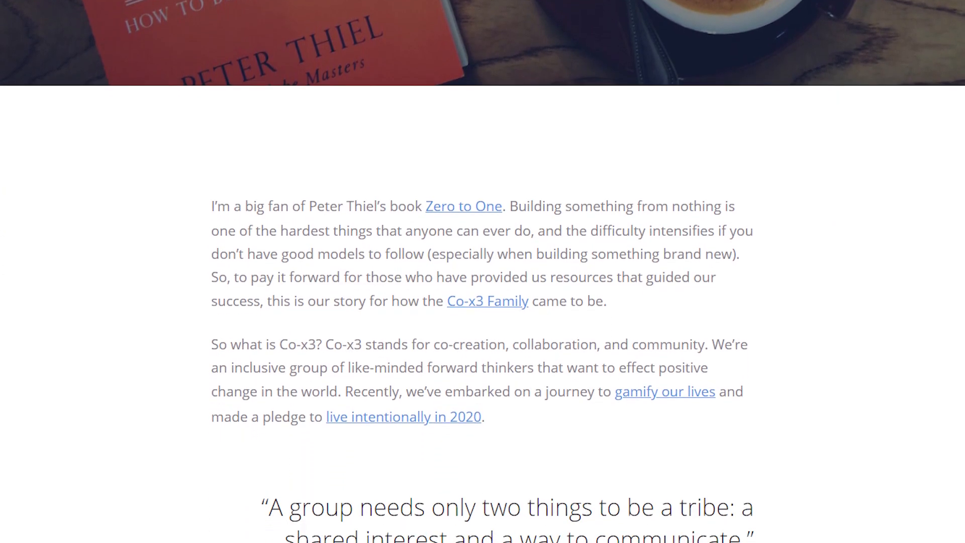
scroll(482, 272, "down", 8)
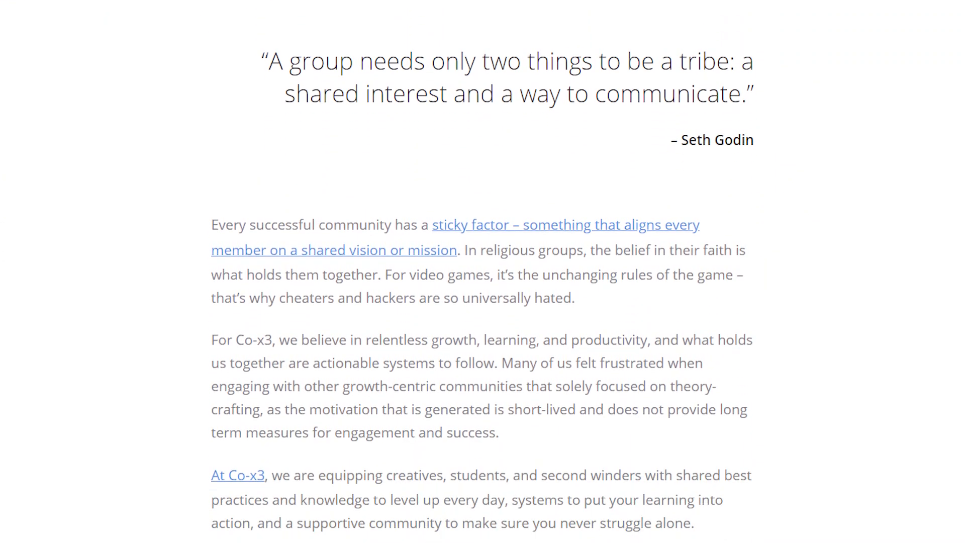
scroll(482, 272, "down", 8)
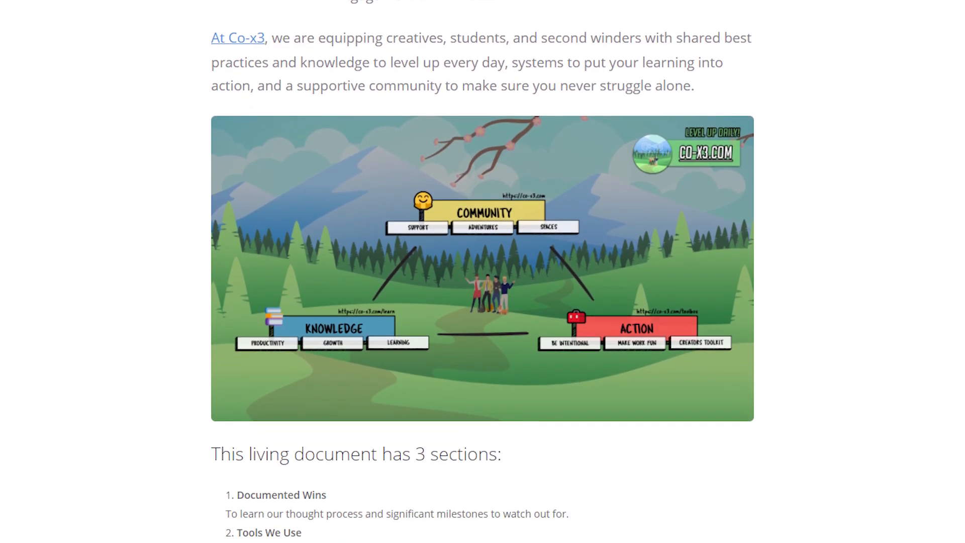
scroll(482, 272, "down", 5)
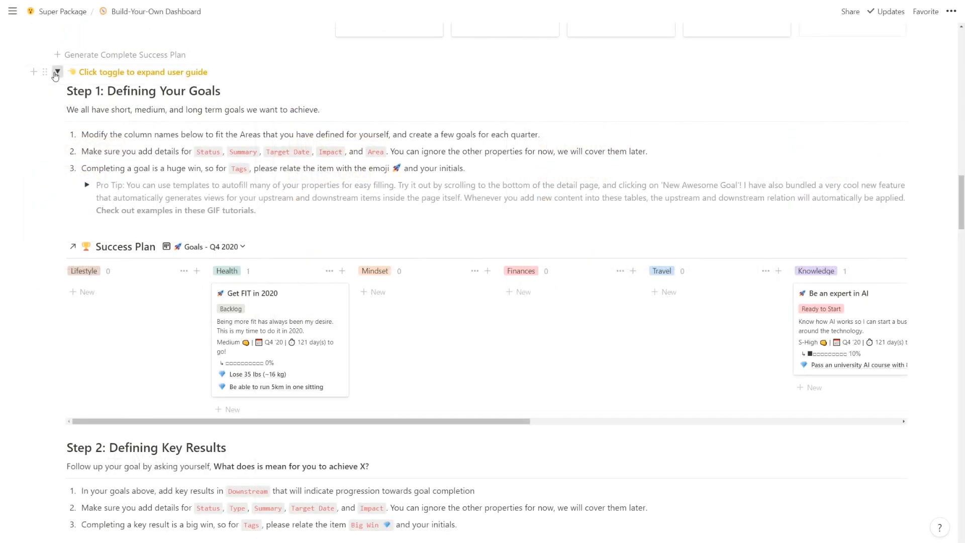
Collapse the success plan user guide and move the "Research & start 1 new cardio exercise this week" task into the completed tasks list, keeping the sorting
left_click(56, 73)
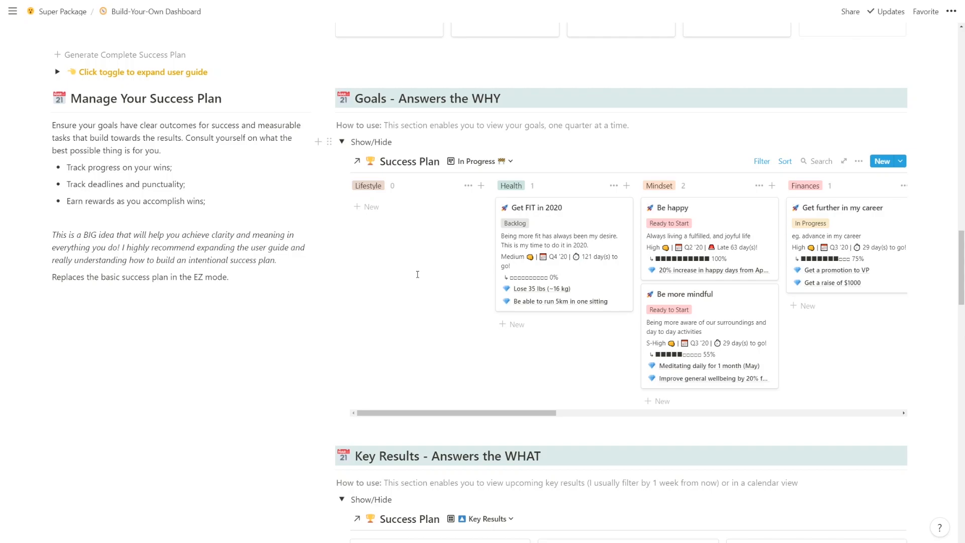
scroll(417, 273, "down", 3)
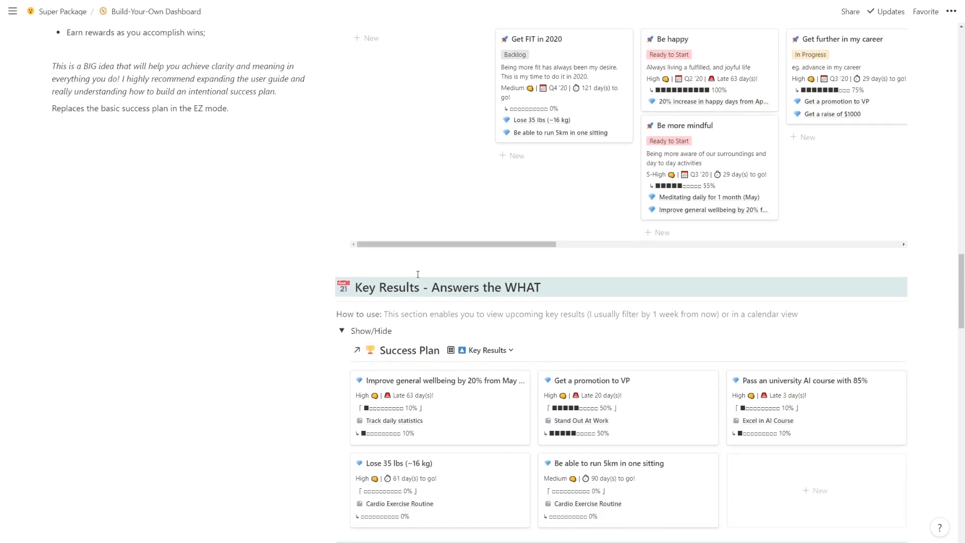
scroll(418, 274, "down", 10)
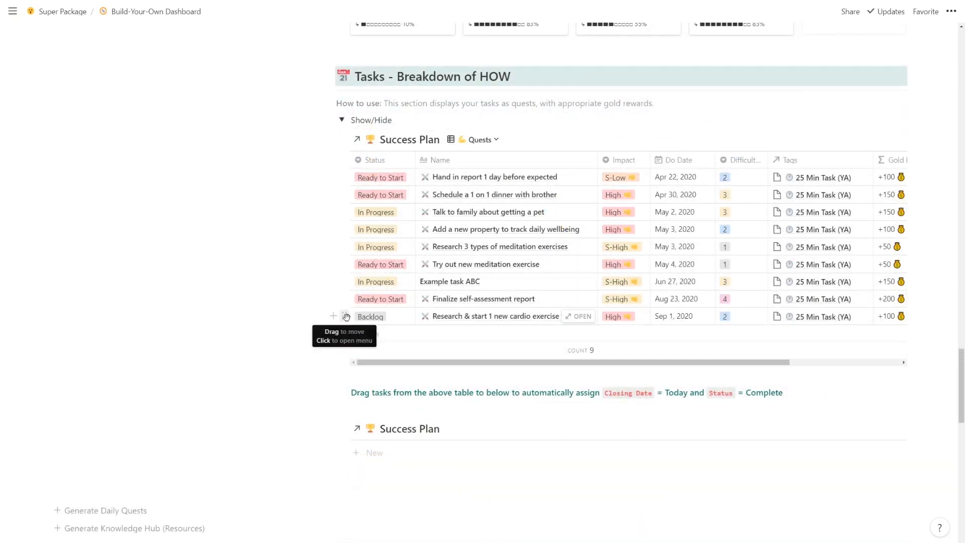
left_click_drag(346, 316, 393, 448)
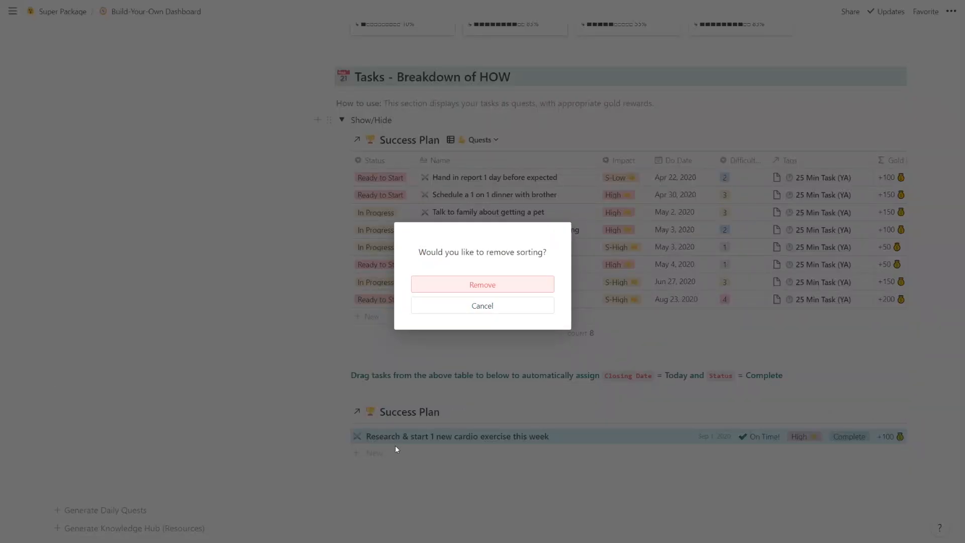
left_click(462, 304)
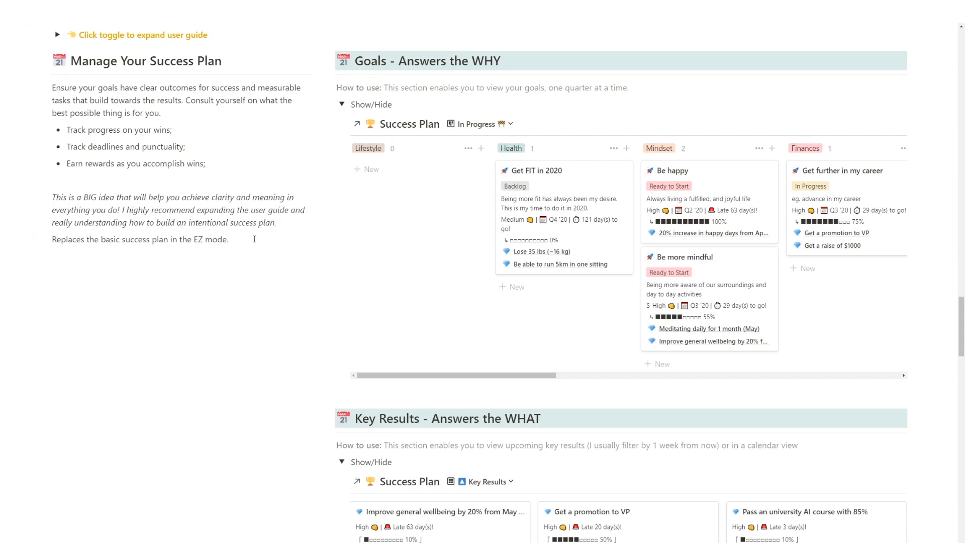
Delete the basic success plan section under EZ Mode, from the "Make your to-do list fun!" column through its task tables
left_click_drag(242, 239, 53, 245)
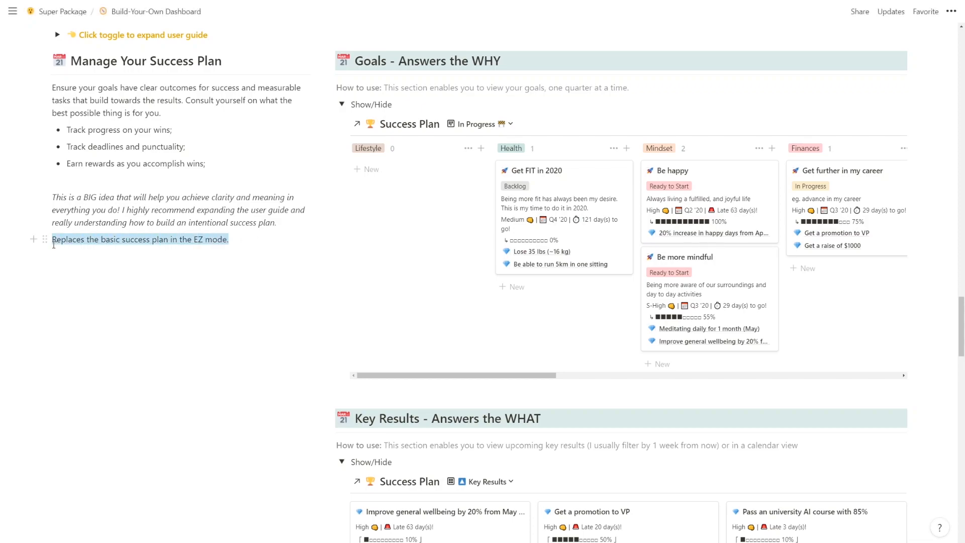
left_click(248, 238)
scroll(248, 237, "up", 3)
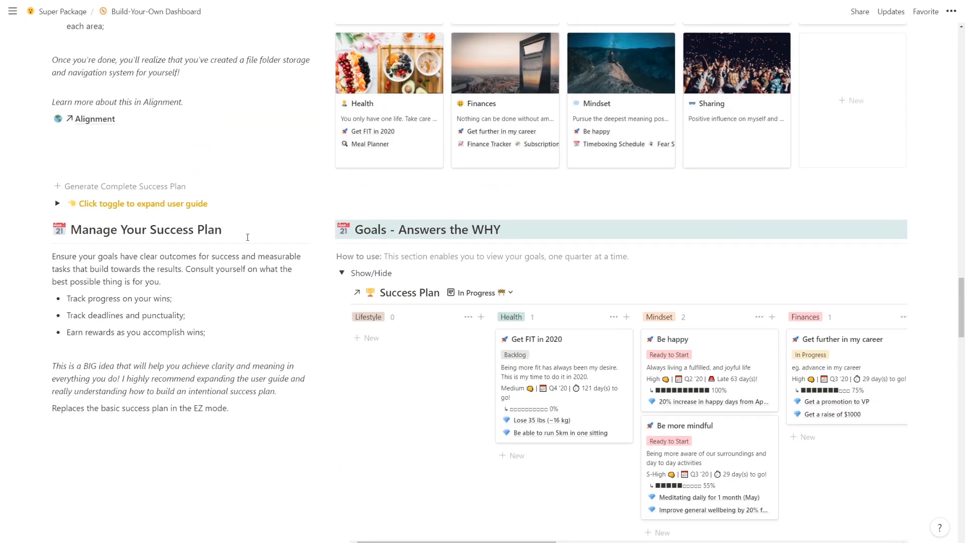
scroll(247, 237, "up", 8)
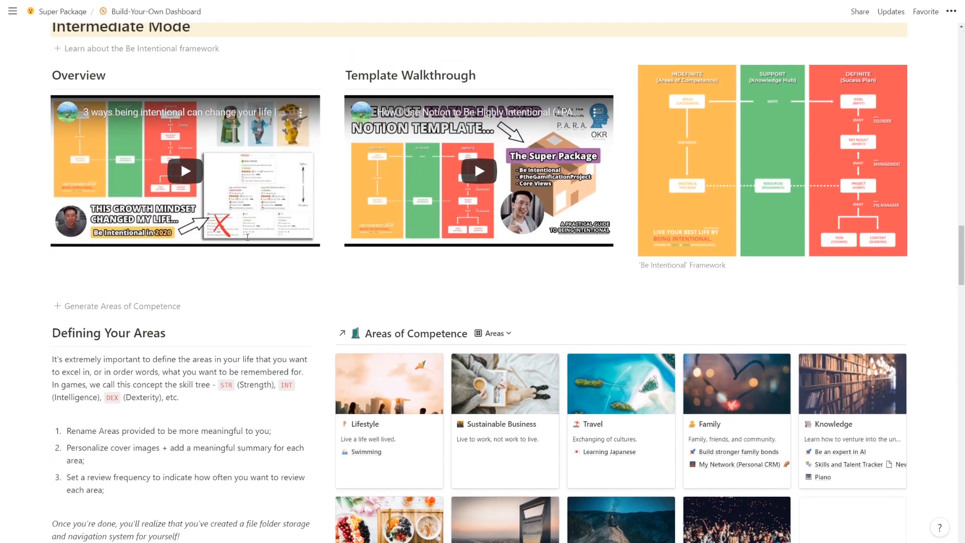
scroll(248, 238, "up", 6)
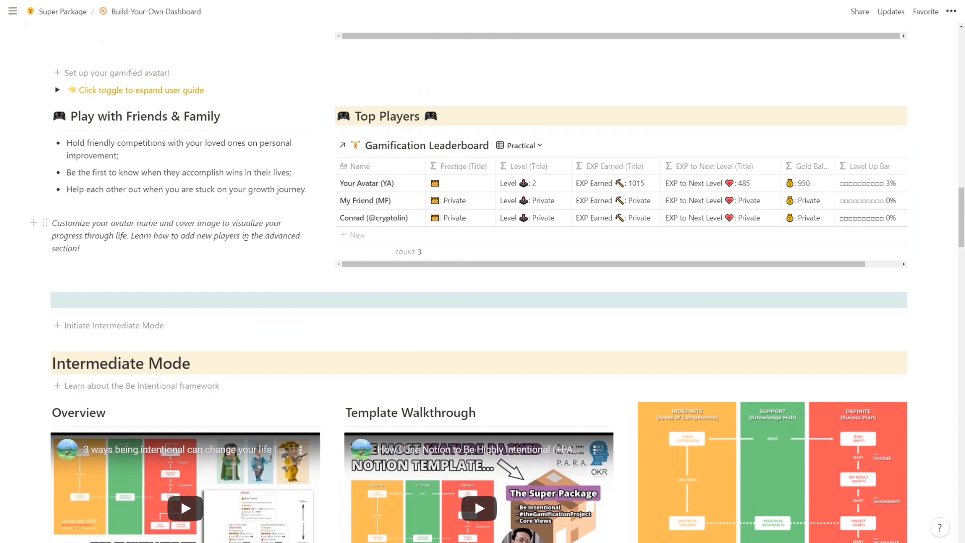
scroll(246, 237, "up", 2)
scroll(246, 237, "up", 6)
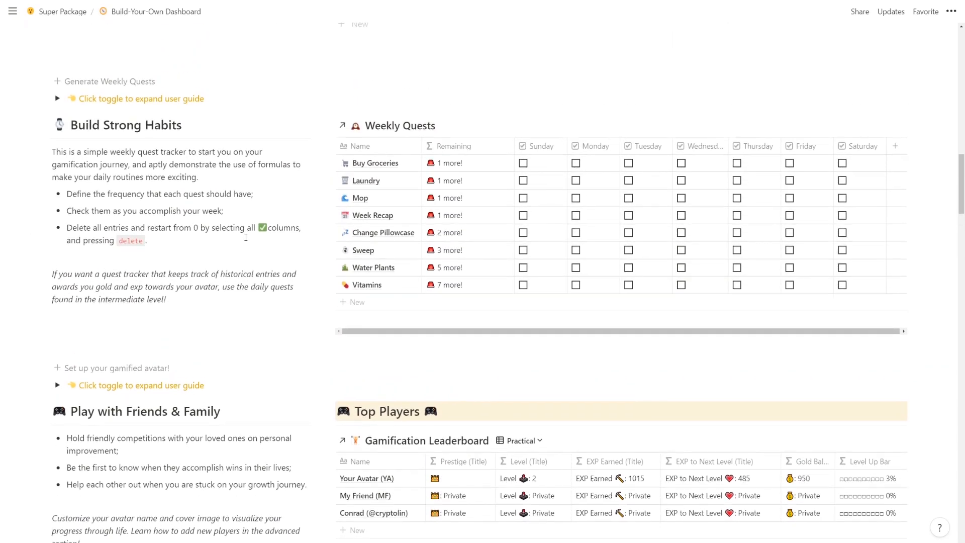
scroll(245, 237, "up", 3)
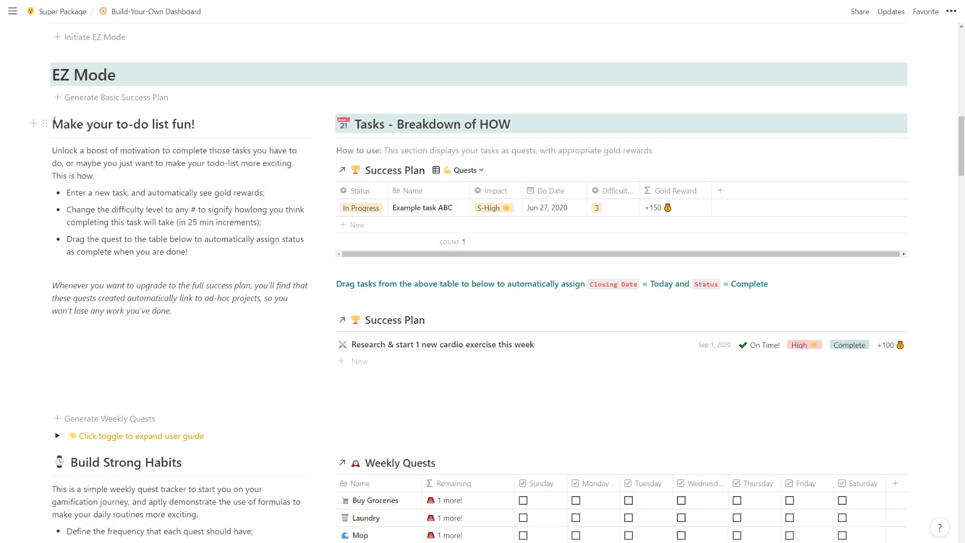
left_click_drag(54, 121, 745, 393)
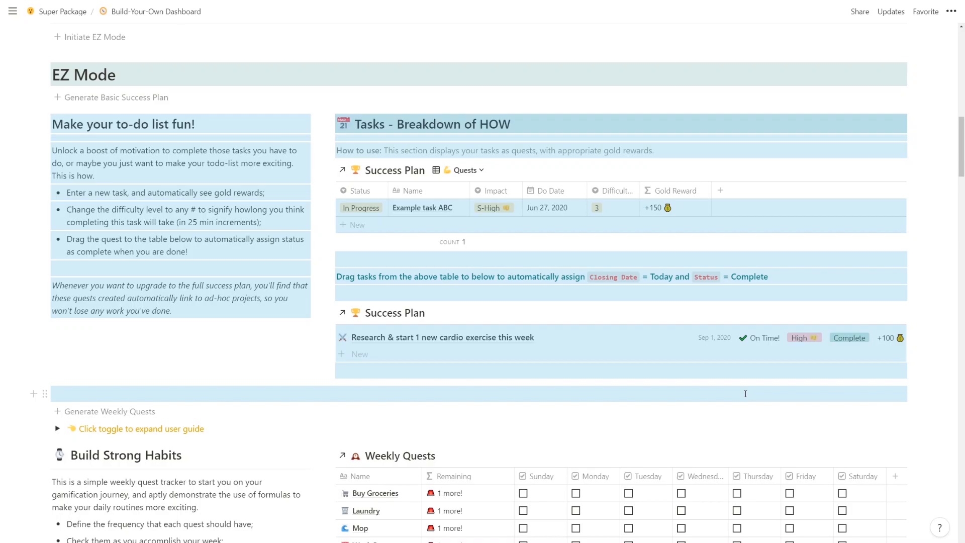
key("Delete")
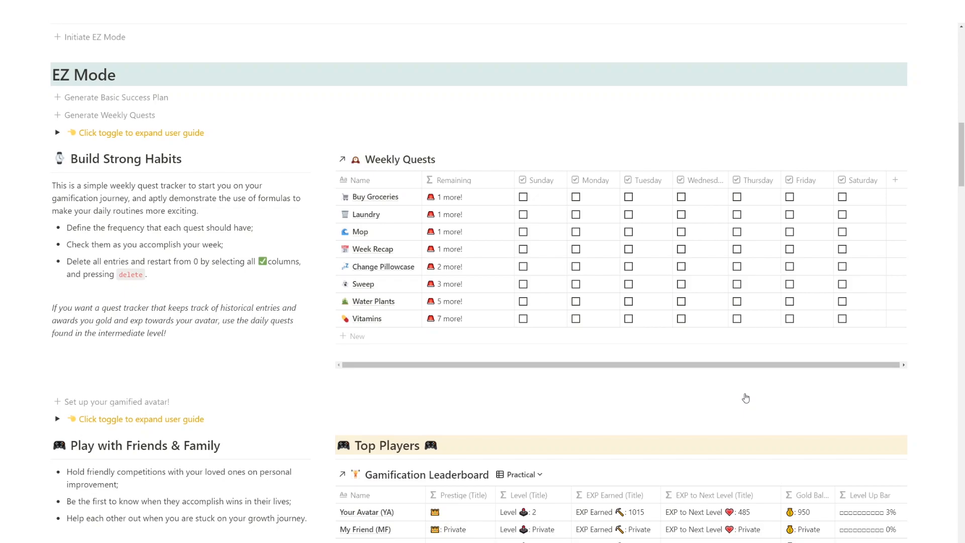
Switch the Gamification Leaderboard under Top Players to the Visual view
scroll(307, 321, "down", 5)
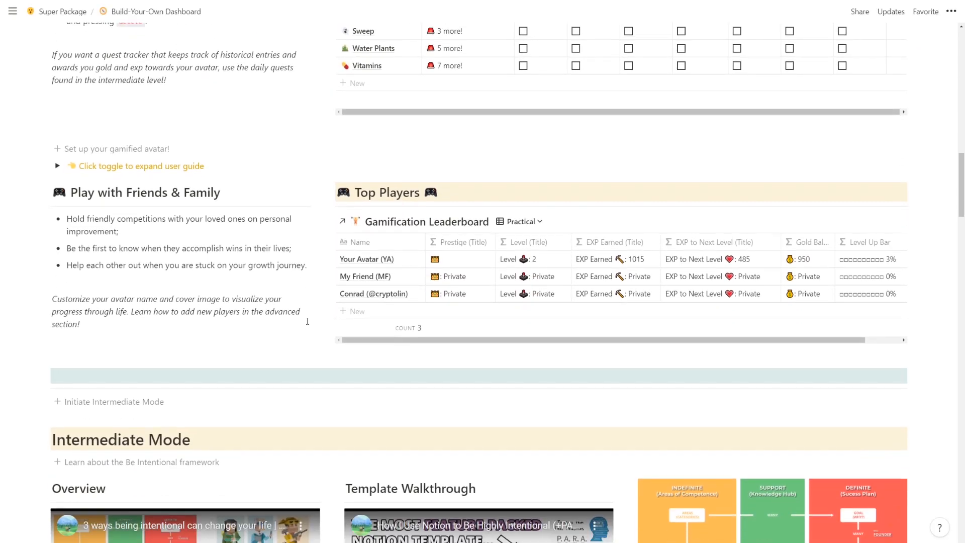
mouse_move(405, 262)
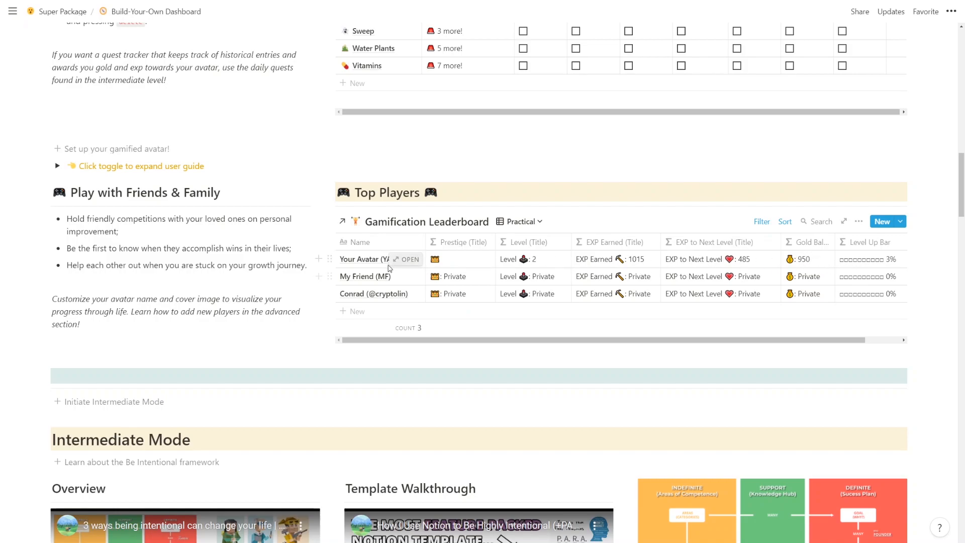
left_click(522, 223)
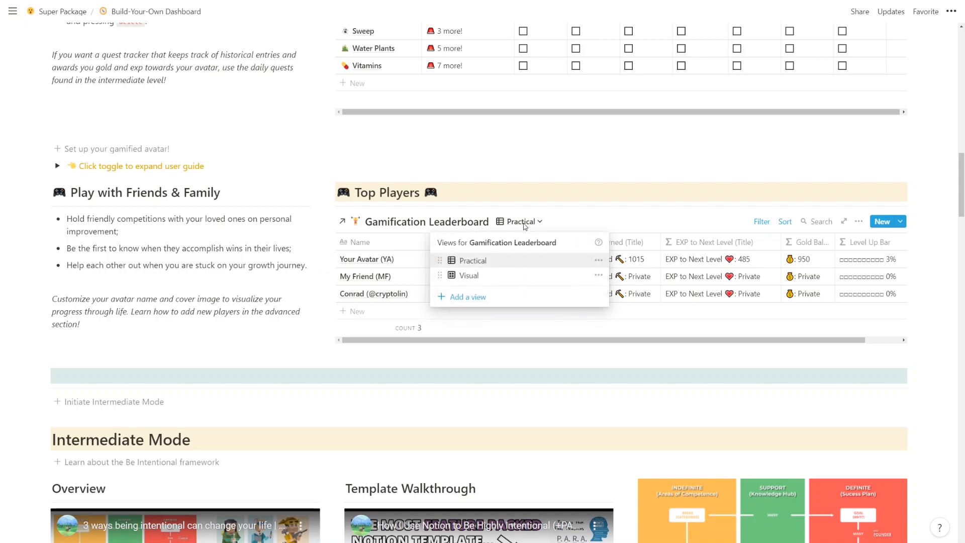
left_click(509, 275)
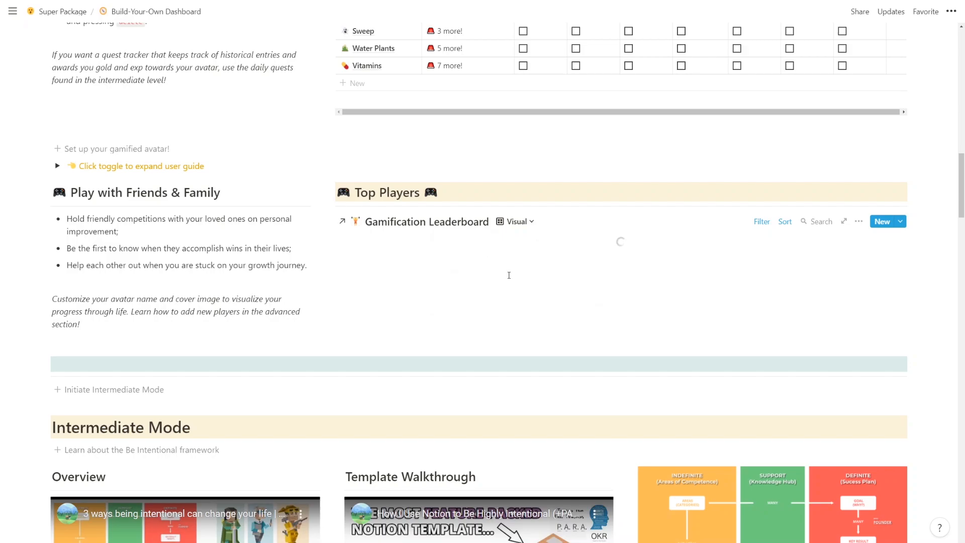